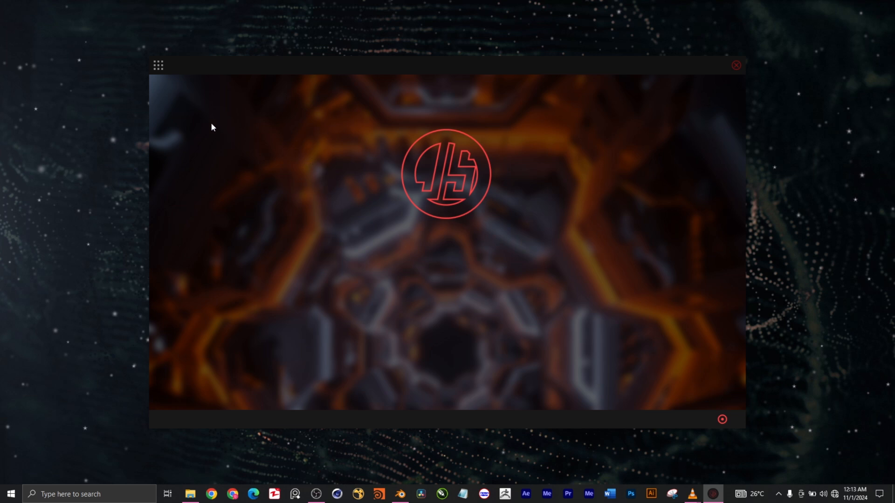
Open the JSplacement: Classic generator and generate a displacement map with its default settings
{"action": "left_click", "coordinate": [157, 68]}
{"action": "left_click", "coordinate": [208, 158]}
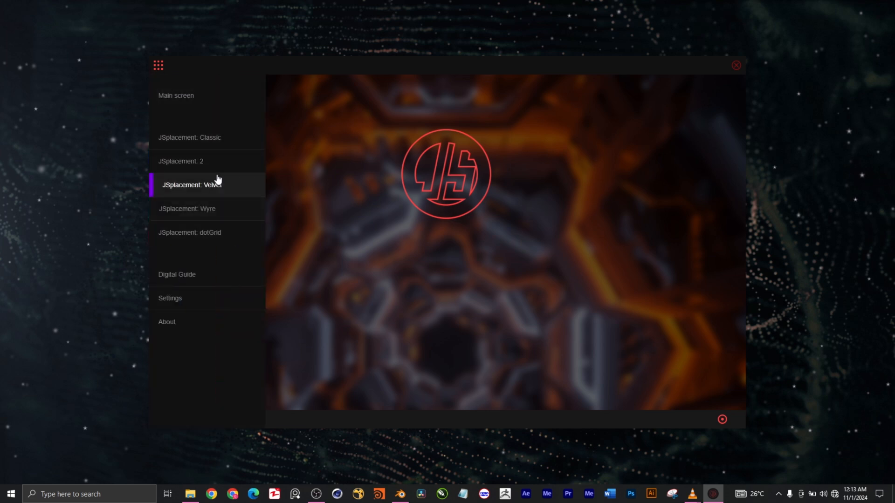
{"action": "left_click", "coordinate": [223, 140]}
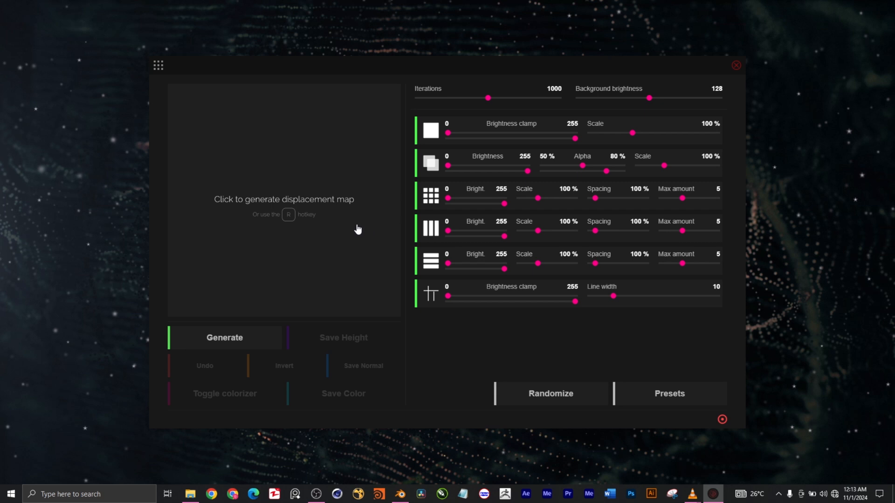
{"action": "left_click", "coordinate": [299, 228]}
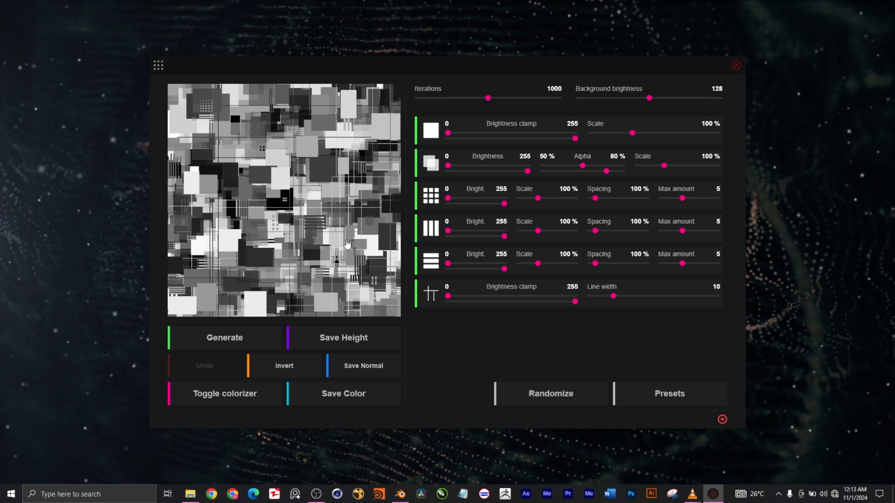
Switch to the JSplacement: 2 generator and generate a displacement map using the Classic Set
{"action": "left_click", "coordinate": [158, 66]}
{"action": "left_click", "coordinate": [206, 162]}
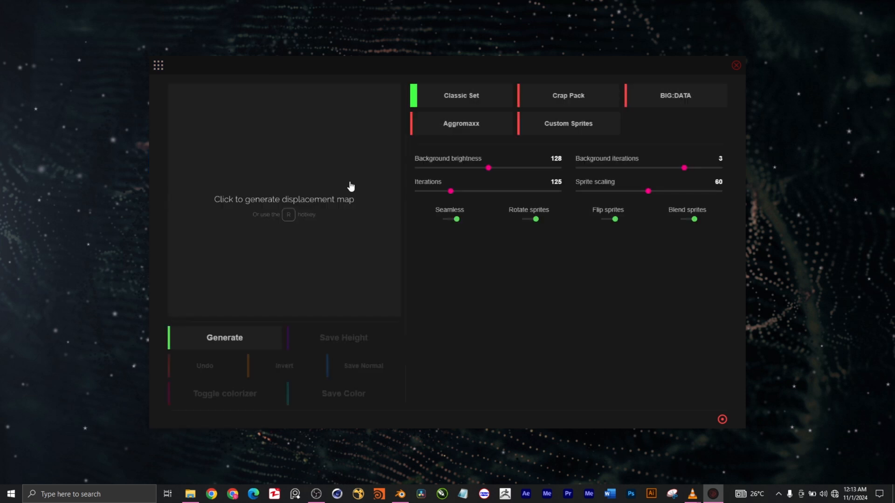
{"action": "left_click", "coordinate": [351, 186]}
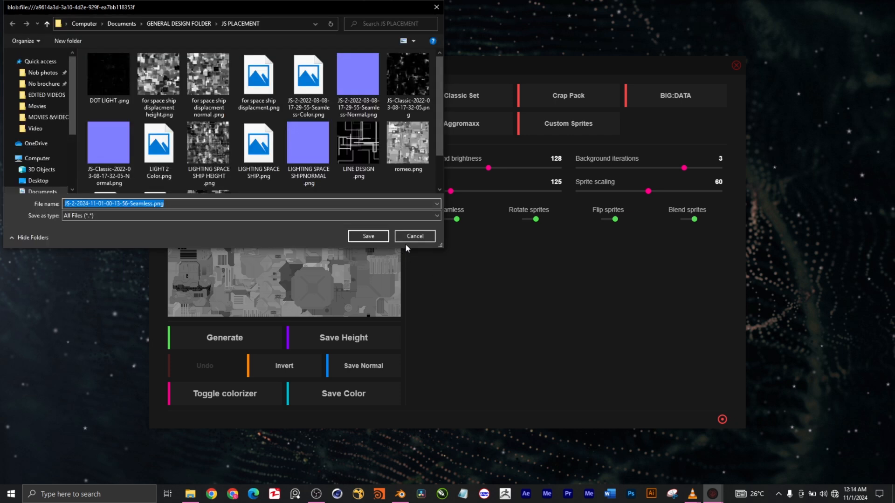
Save the generated height map in the JS PLACEMENT folder under the file name FOR TUTORIAL
{"action": "left_click", "coordinate": [406, 237]}
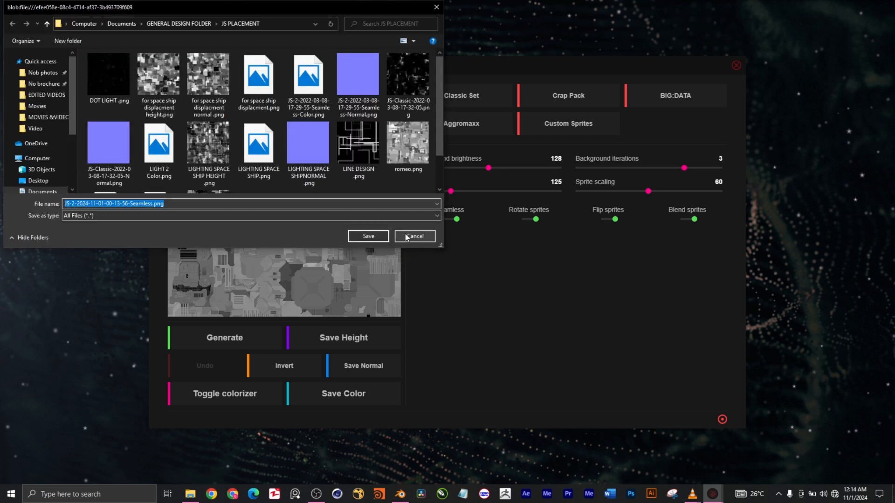
{"action": "left_click_drag", "start_coordinate": [289, 13], "coordinate": [362, 49]}
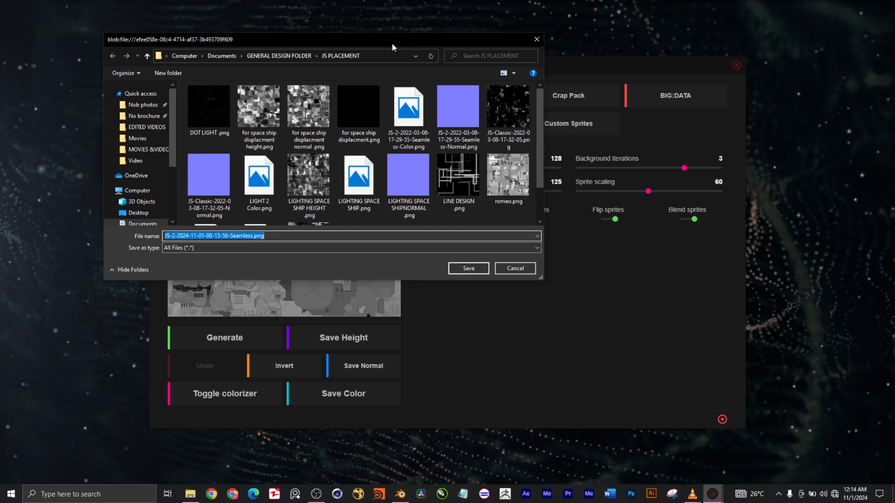
{"action": "left_click", "coordinate": [256, 239]}
{"action": "left_click_drag", "start_coordinate": [258, 239], "coordinate": [85, 227]}
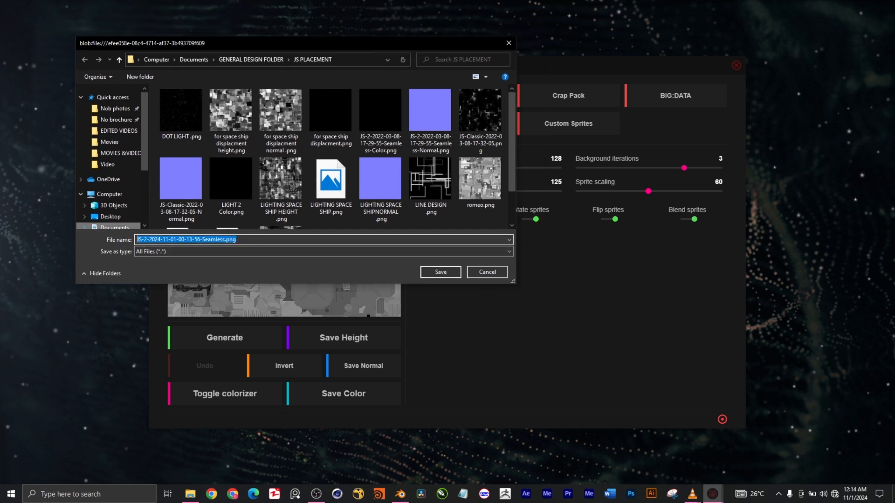
{"action": "type", "text": "FOR TUTORIAL"}
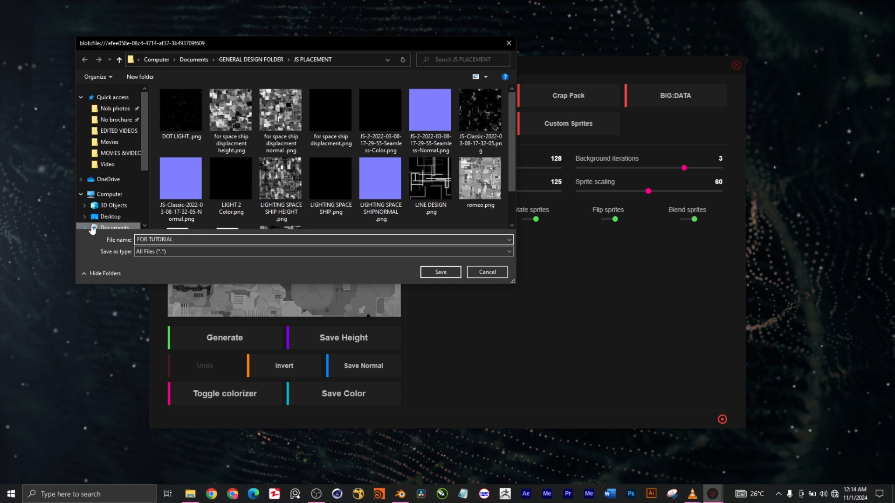
{"action": "left_click", "coordinate": [437, 273]}
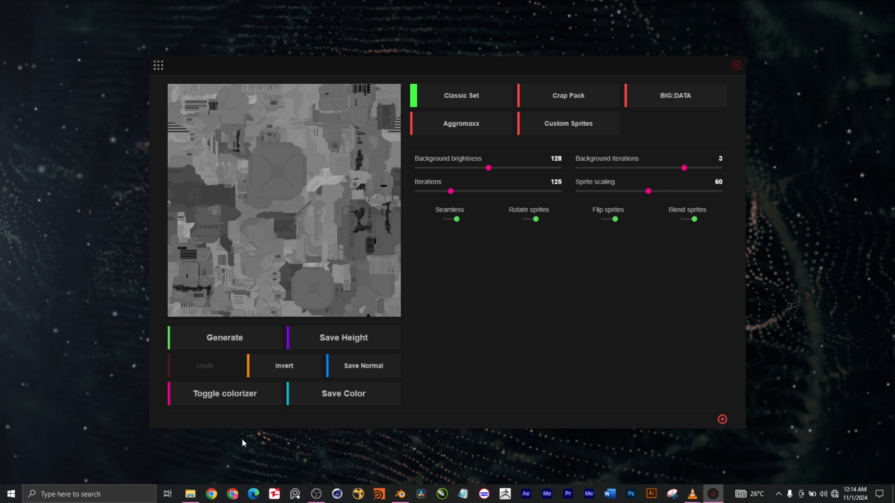
Switch to File Explorer, refresh the JS PLACEMENT folder, and rename the FOR TUTORIAL file as FOR TUTORIAL.PNG
{"action": "left_click", "coordinate": [190, 495]}
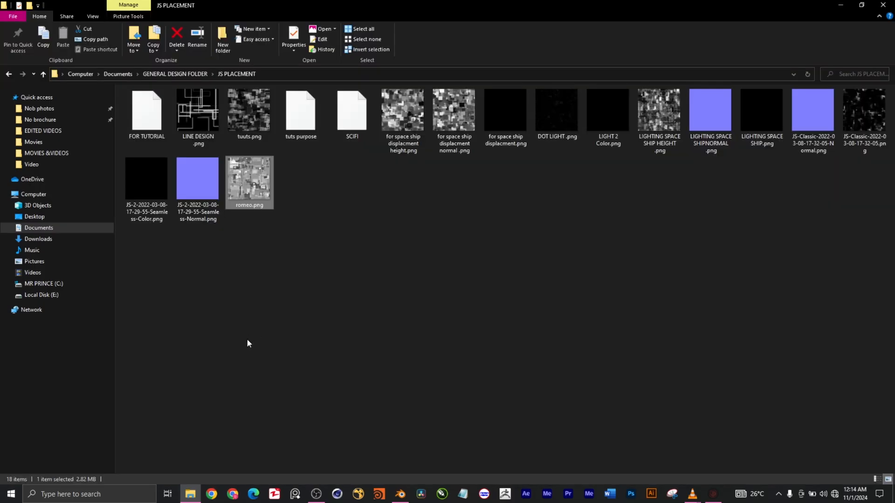
{"action": "right_click", "coordinate": [373, 271]}
{"action": "left_click", "coordinate": [407, 302]}
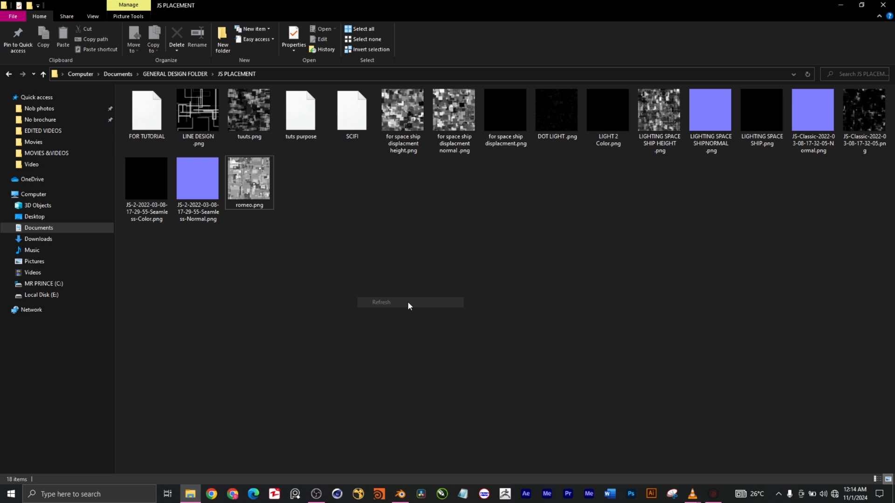
{"action": "left_click", "coordinate": [152, 118]}
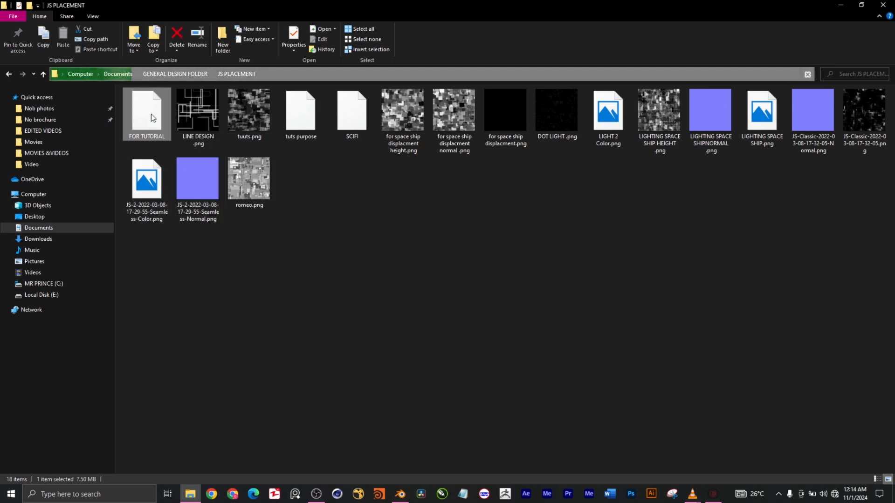
{"action": "key", "text": "F2"}
{"action": "key", "text": "End"}
{"action": "type", "text": ".PNG"}
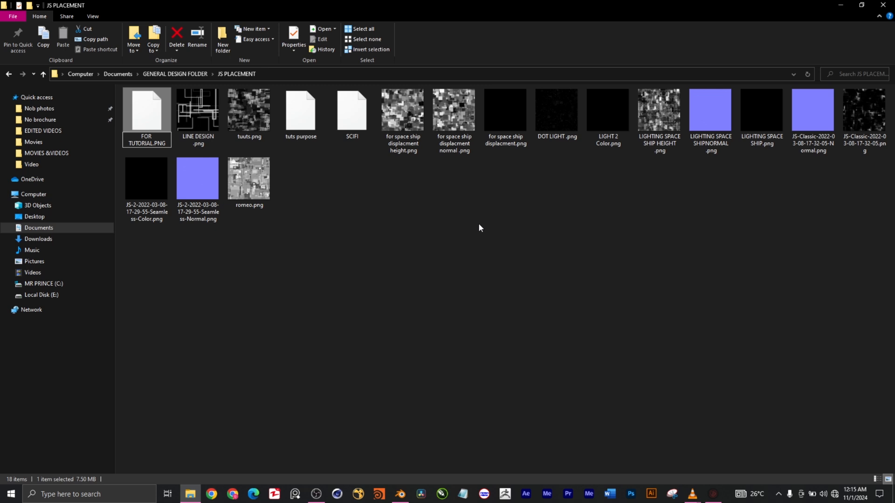
{"action": "key", "text": "Return"}
{"action": "left_click", "coordinate": [448, 239]}
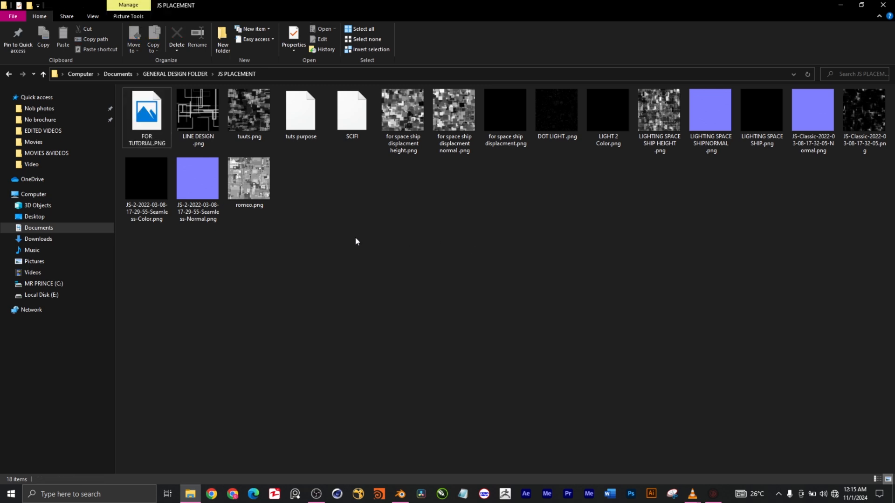
{"action": "left_click", "coordinate": [145, 115]}
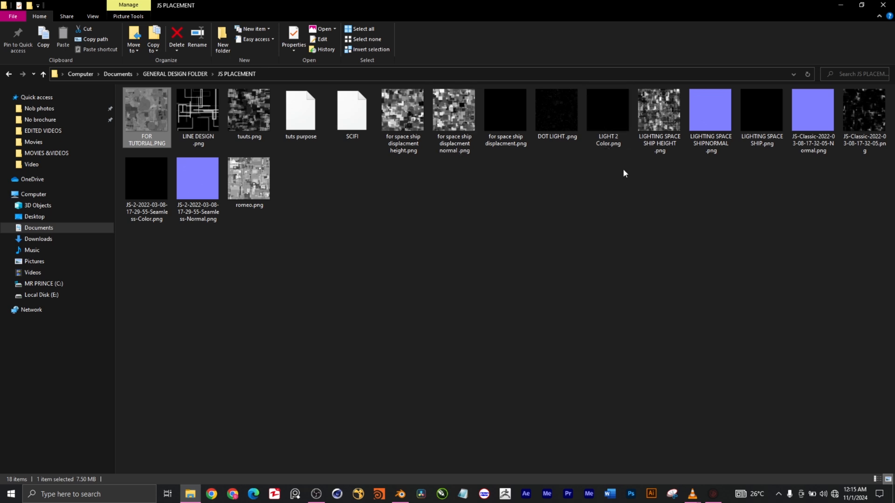
{"action": "left_click", "coordinate": [343, 415]}
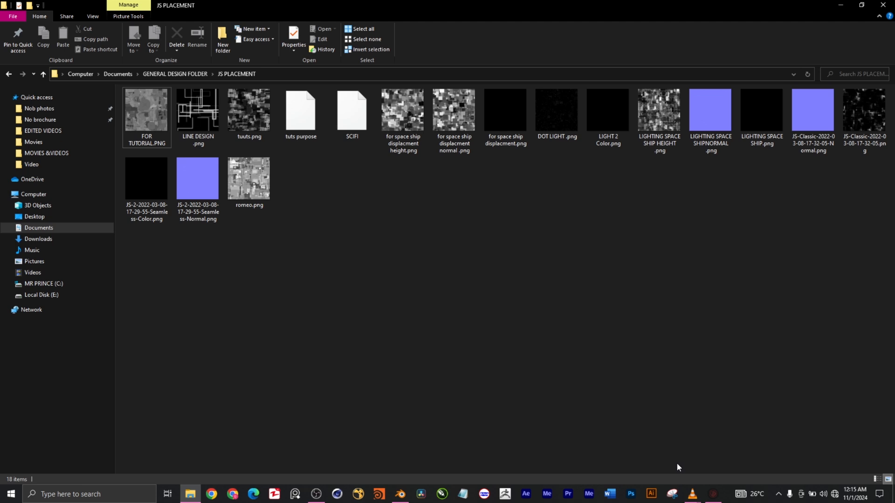
Switch to Blender and delete the default cube from the scene
{"action": "left_click", "coordinate": [713, 494]}
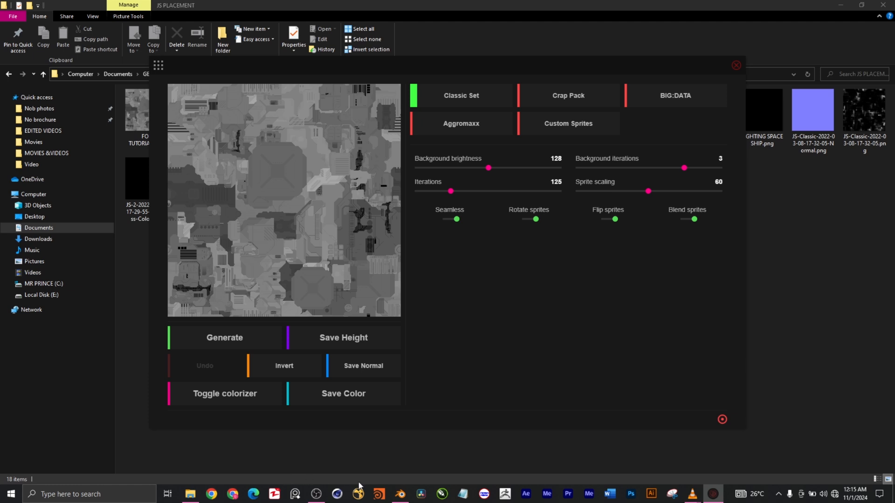
{"action": "left_click", "coordinate": [402, 497]}
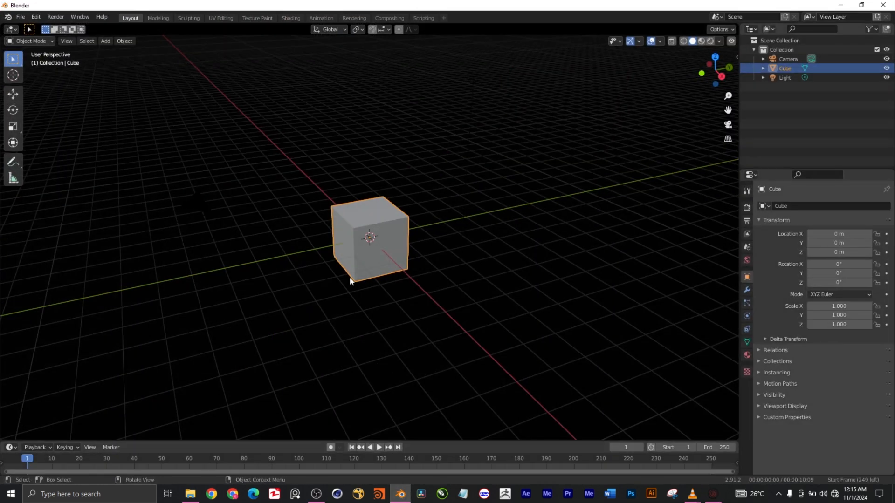
{"action": "left_click", "coordinate": [533, 238]}
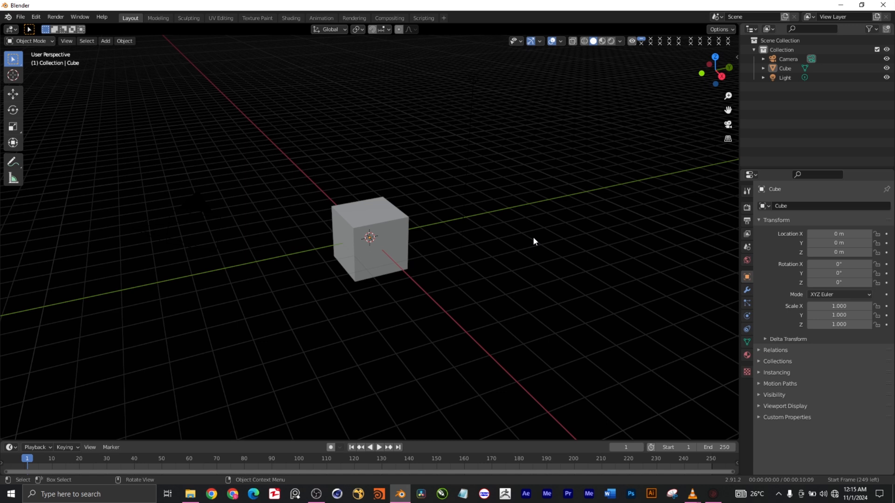
{"action": "left_click", "coordinate": [392, 235]}
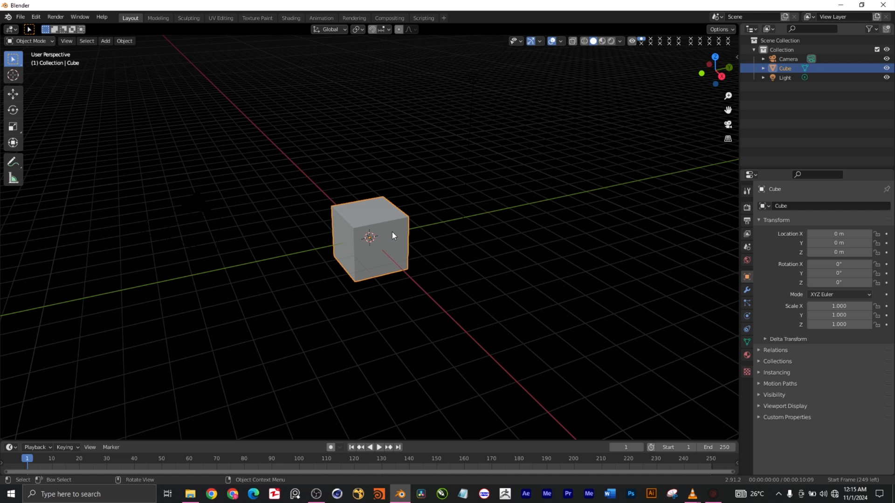
{"action": "key", "text": "x"}
{"action": "left_click", "coordinate": [385, 232]}
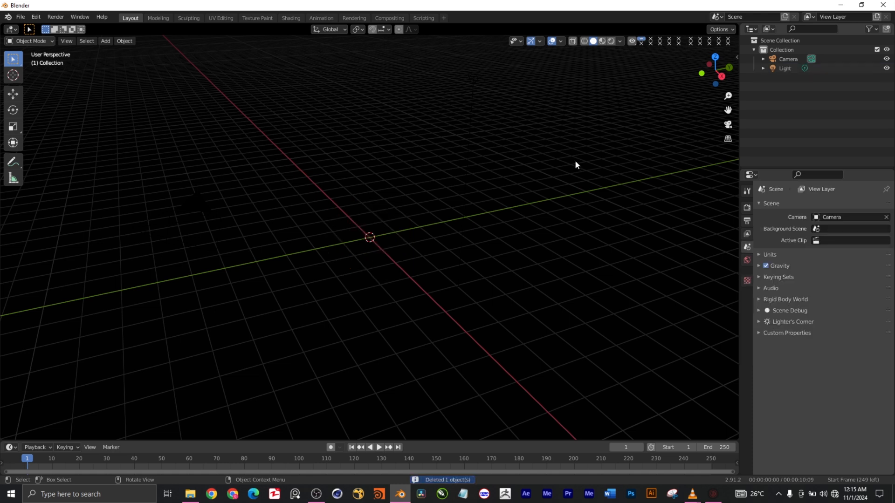
{"action": "mouse_move", "coordinate": [716, 70]}
{"action": "left_mouse_down"}
{"action": "mouse_move", "coordinate": [690, 74]}
{"action": "mouse_move", "coordinate": [721, 76]}
{"action": "left_mouse_up"}
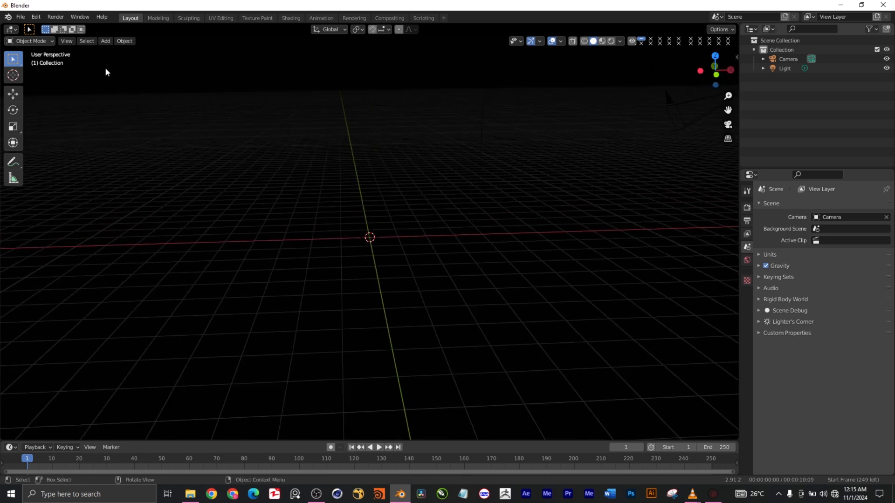
{"action": "key", "text": "shift+a"}
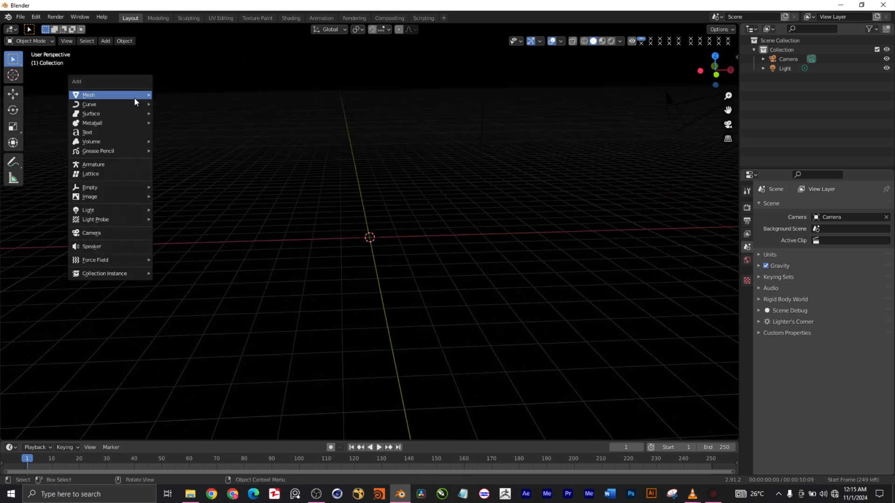
{"action": "left_click", "coordinate": [105, 41]}
{"action": "left_click", "coordinate": [106, 42]}
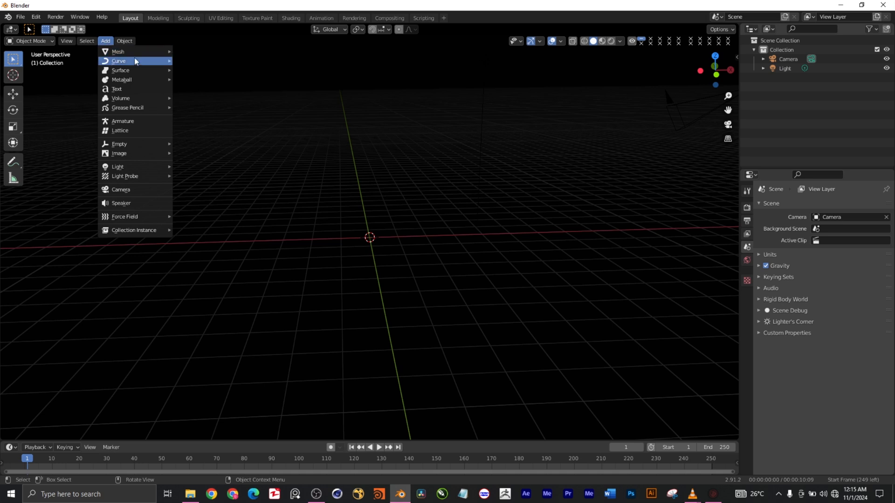
{"action": "mouse_move", "coordinate": [161, 52]}
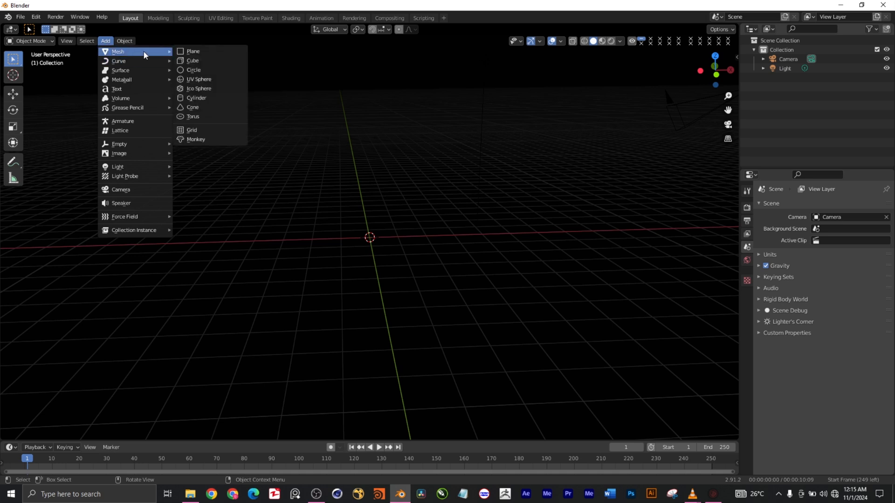
{"action": "left_click", "coordinate": [208, 80]}
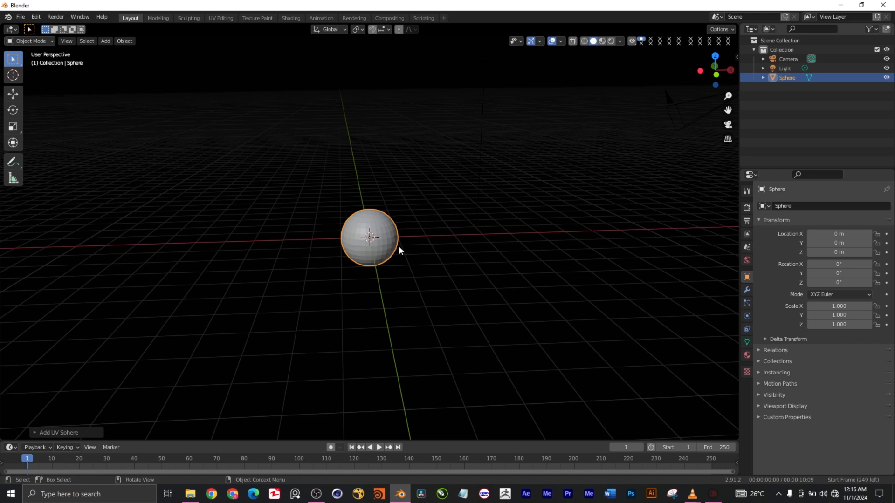
{"action": "key", "text": "Left"}
{"action": "scroll", "coordinate": [363, 235], "scroll_direction": "up", "scroll_amount": 4}
{"action": "scroll", "coordinate": [364, 231], "scroll_direction": "up", "scroll_amount": 1}
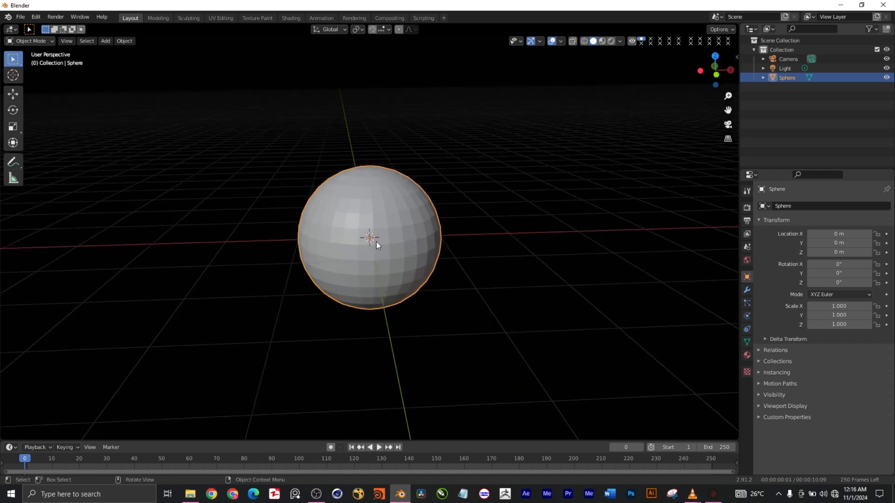
{"action": "key", "text": "ctrl"}
{"action": "key", "text": "shift+Left"}
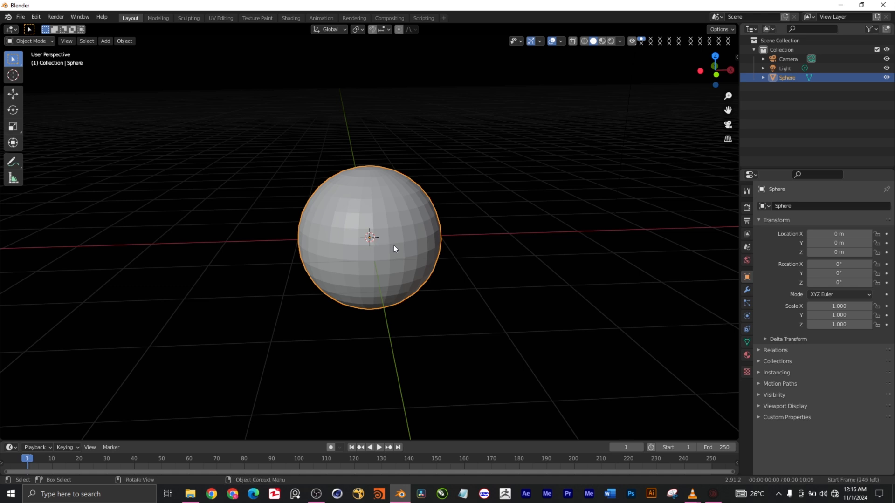
{"action": "key", "text": "x"}
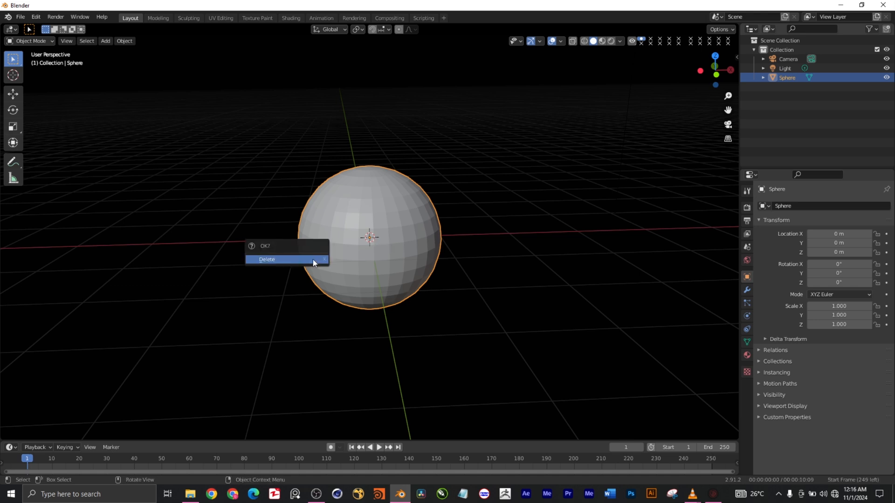
{"action": "left_click", "coordinate": [310, 259]}
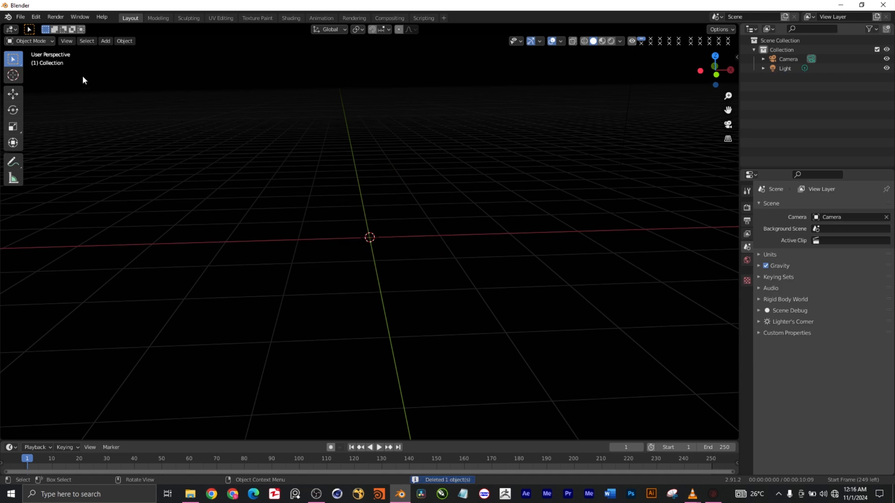
Add a UV sphere mesh to the scene and expand its creation settings
{"action": "left_click", "coordinate": [105, 41]}
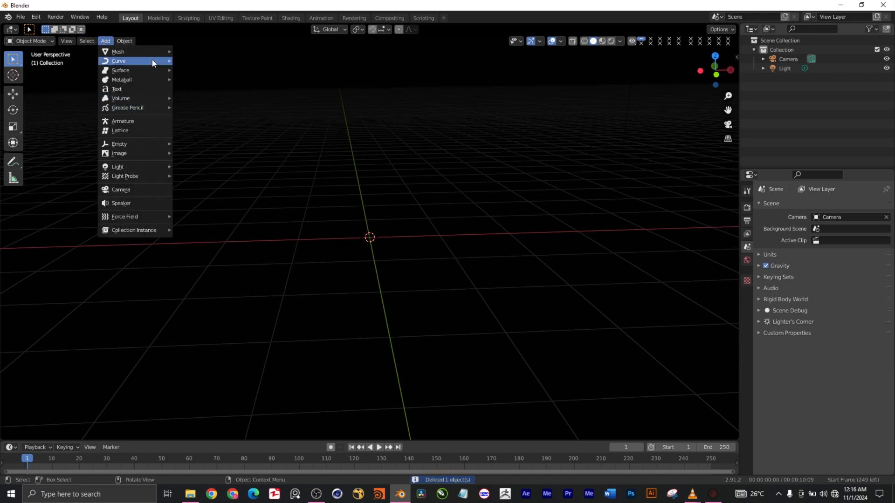
{"action": "mouse_move", "coordinate": [163, 55]}
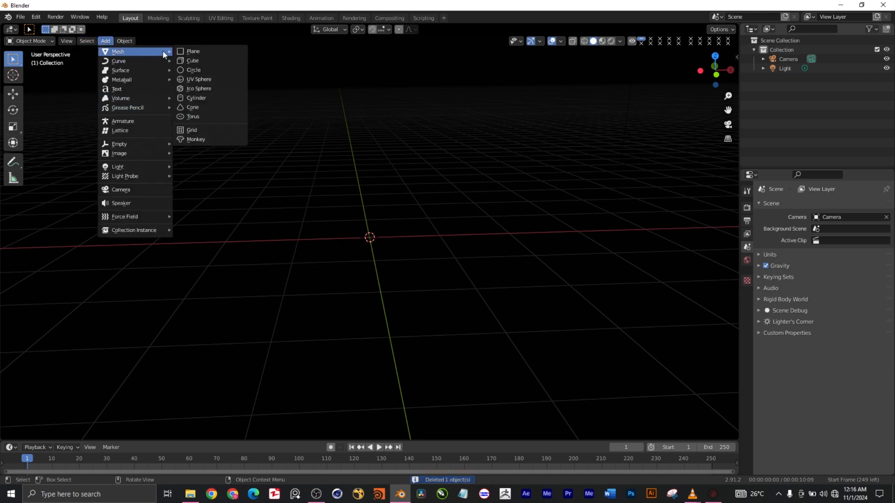
{"action": "left_click", "coordinate": [204, 80]}
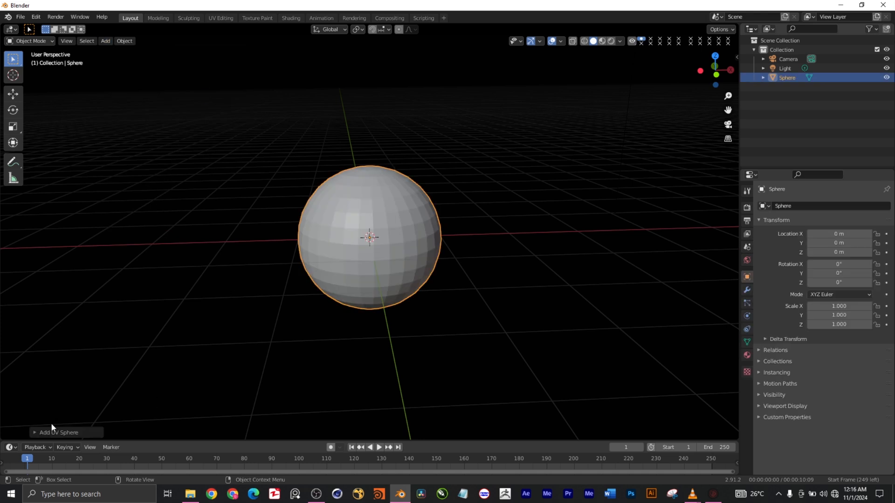
{"action": "left_click", "coordinate": [33, 433]}
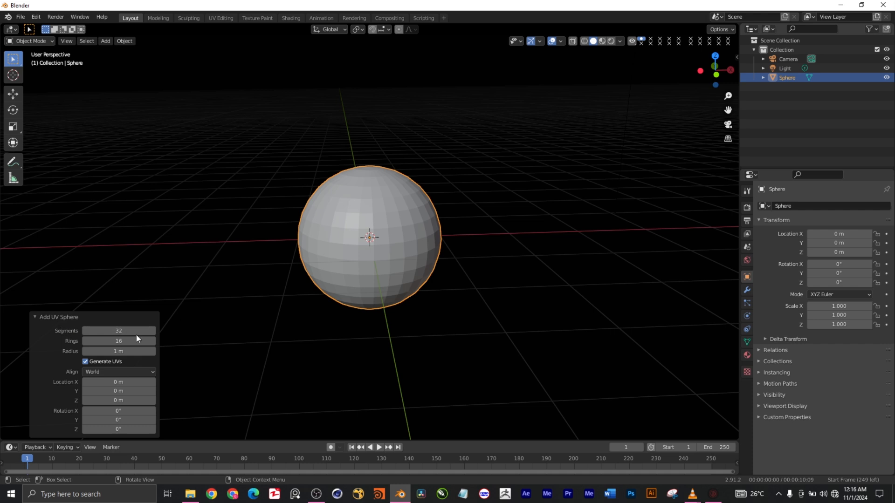
Set the new UV sphere to 110 segments and 59 rings, keep World alignment, and deselect it
{"action": "left_click_drag", "start_coordinate": [114, 332], "coordinate": [143, 341]}
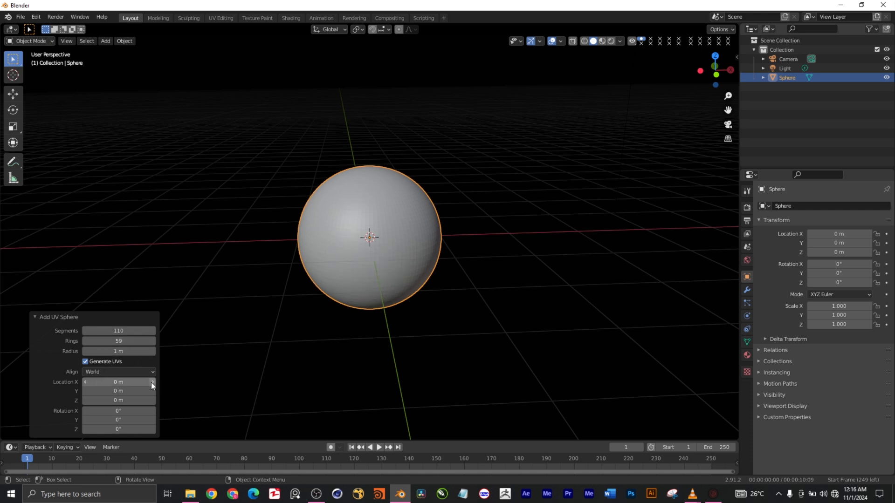
{"action": "left_click", "coordinate": [119, 369]}
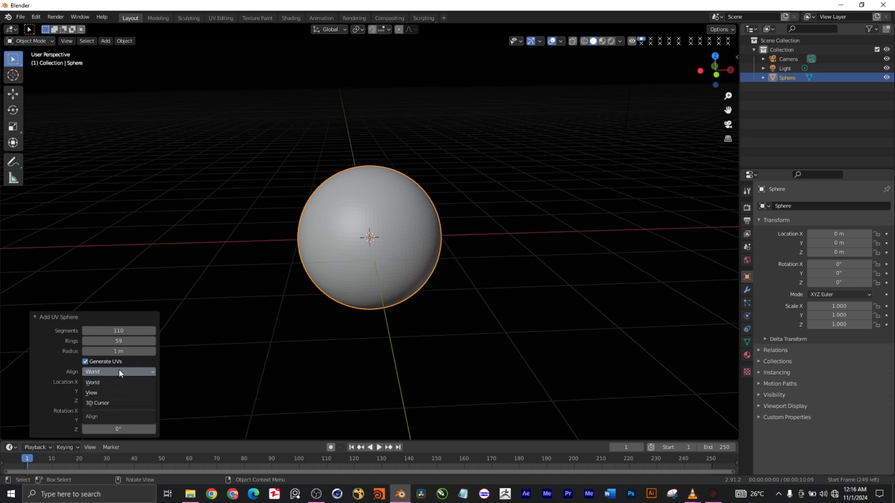
{"action": "left_click", "coordinate": [118, 370]}
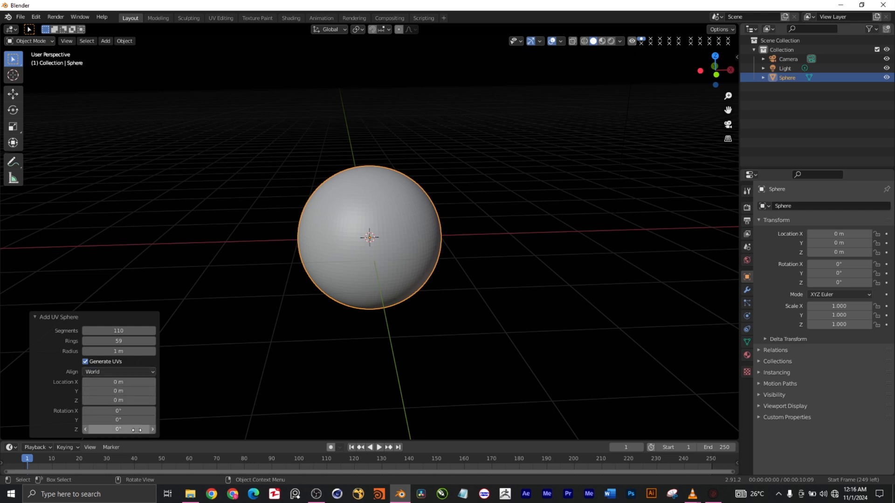
{"action": "left_click", "coordinate": [520, 307]}
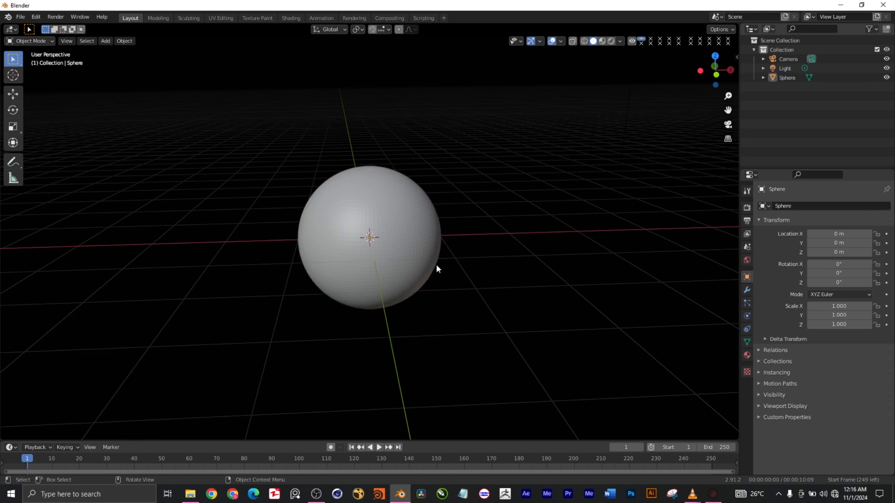
{"action": "scroll", "coordinate": [413, 255], "scroll_direction": "up", "scroll_amount": 1, "text": "alt"}
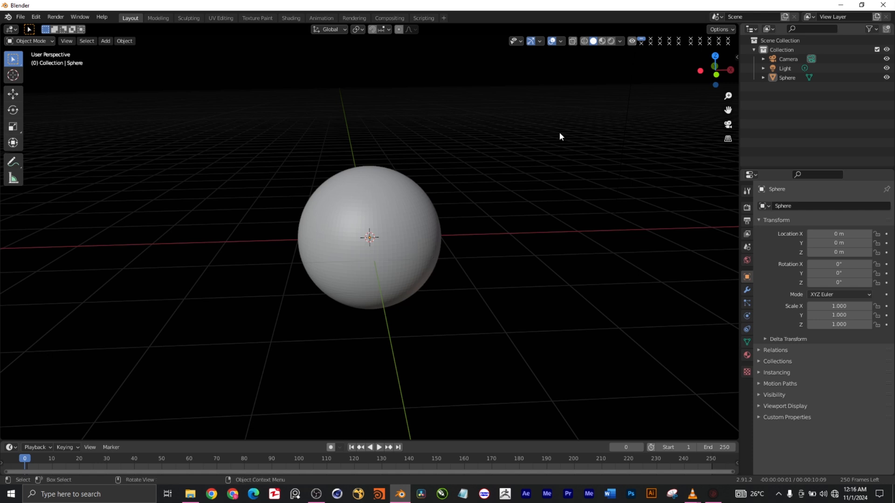
Examine the sphere's mesh density by turning the wireframe overlay on and off again
{"action": "left_click_drag", "start_coordinate": [728, 98], "coordinate": [728, 127]}
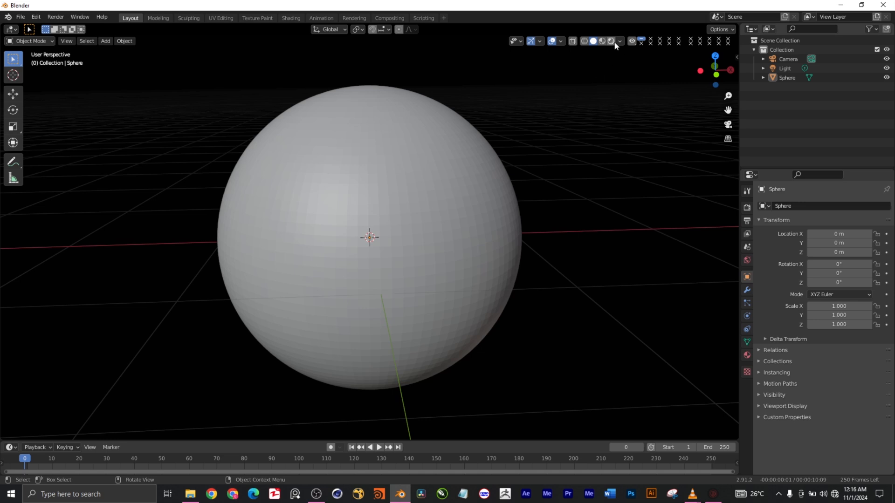
{"action": "left_click", "coordinate": [560, 41]}
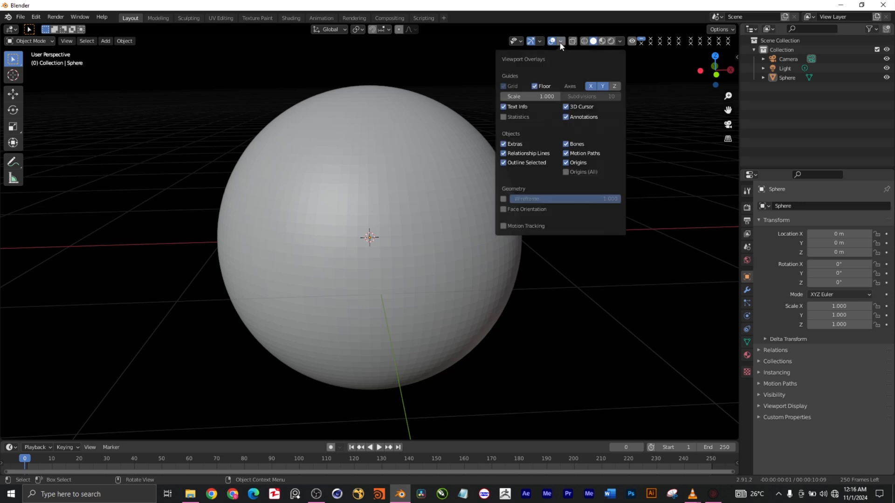
{"action": "left_click", "coordinate": [504, 199]}
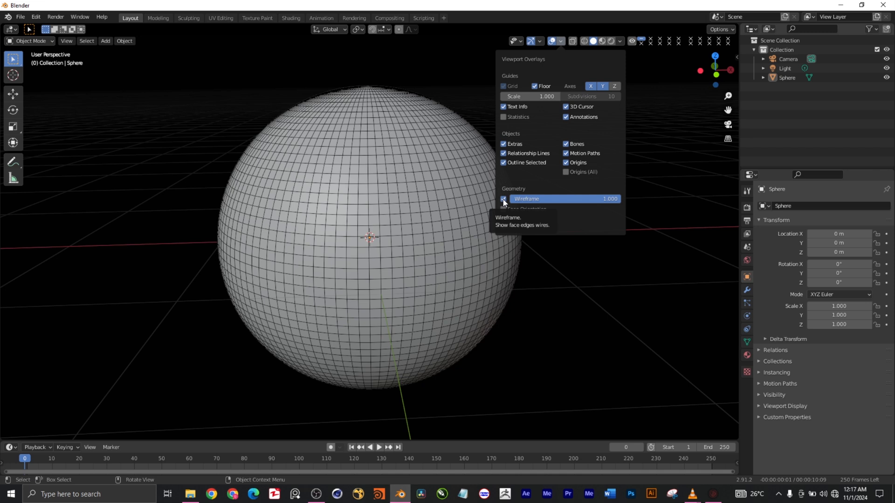
{"action": "left_click", "coordinate": [503, 199]}
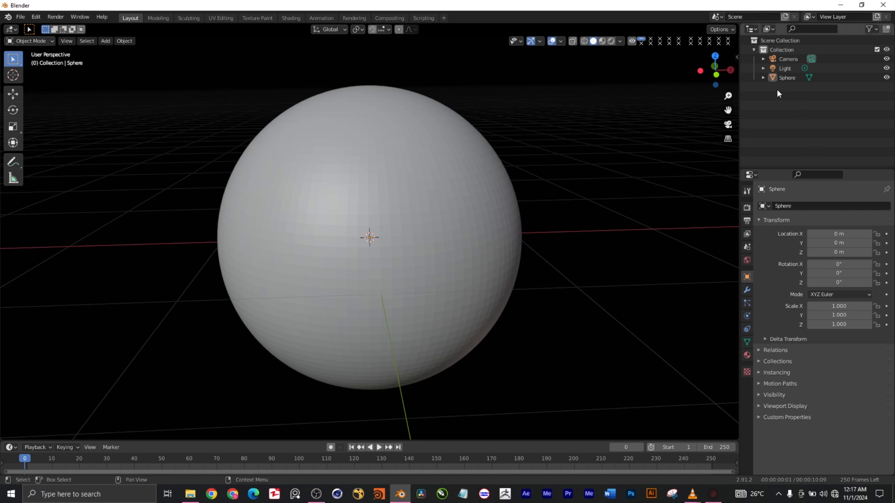
Select the sphere and add a Displace modifier to it
{"action": "left_click", "coordinate": [788, 79]}
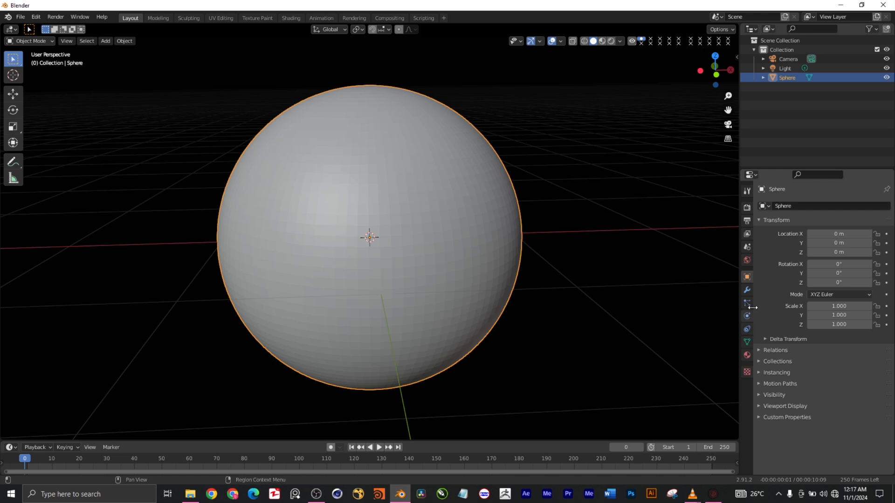
{"action": "left_click", "coordinate": [747, 290]}
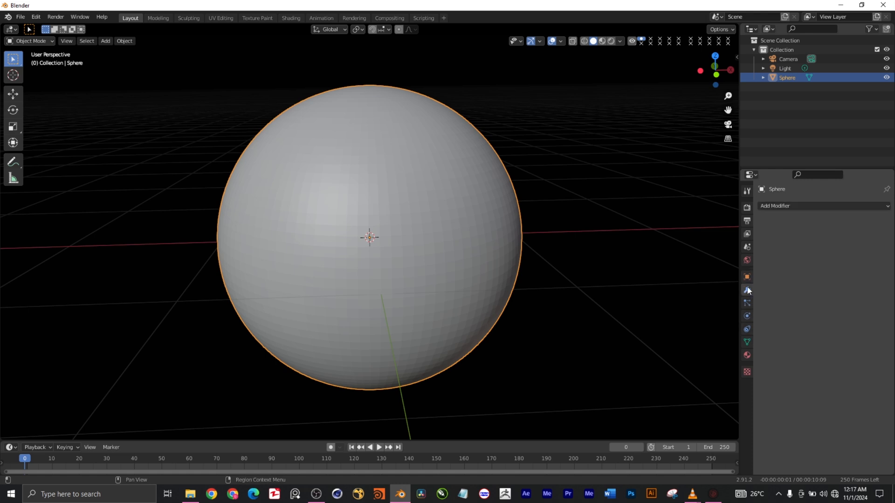
{"action": "left_click", "coordinate": [804, 207]}
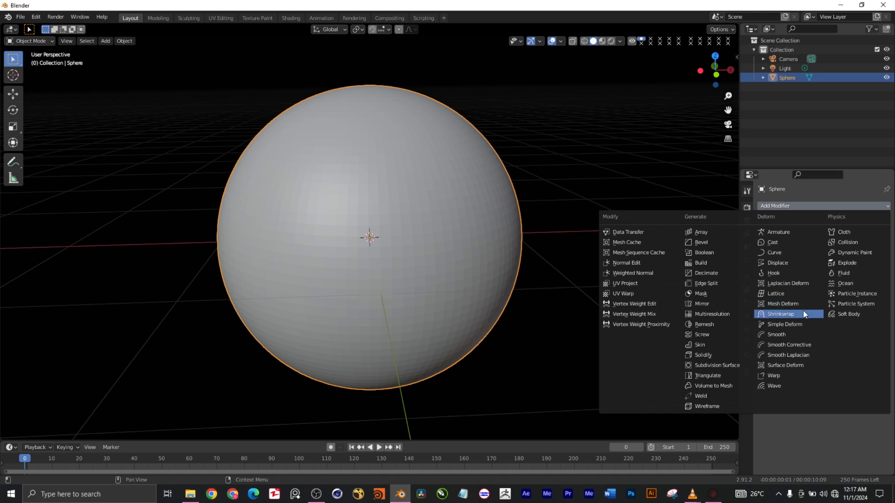
{"action": "left_click", "coordinate": [788, 263]}
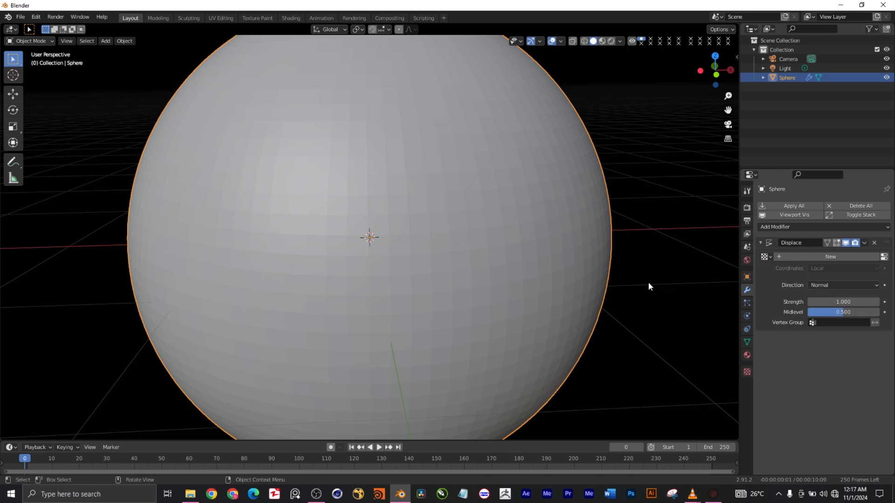
{"action": "scroll", "coordinate": [584, 280], "scroll_direction": "down", "scroll_amount": 4}
{"action": "scroll", "coordinate": [584, 280], "scroll_direction": "up", "scroll_amount": 2}
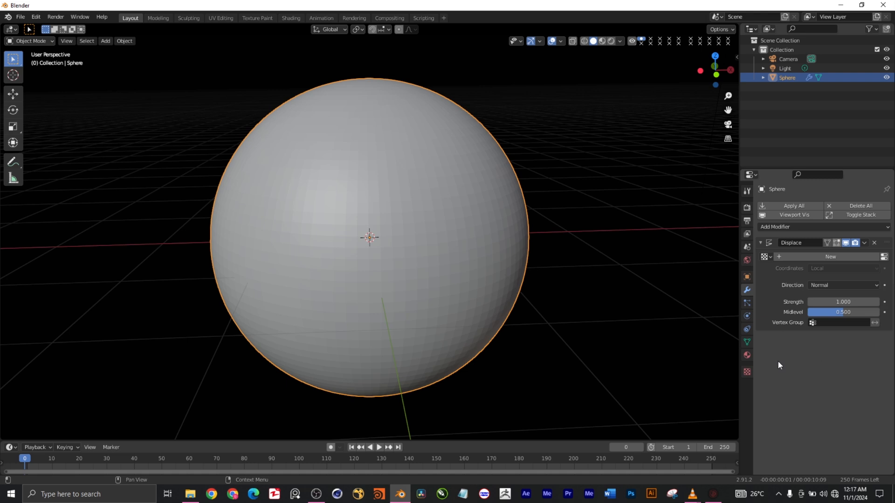
{"action": "left_click", "coordinate": [746, 356]}
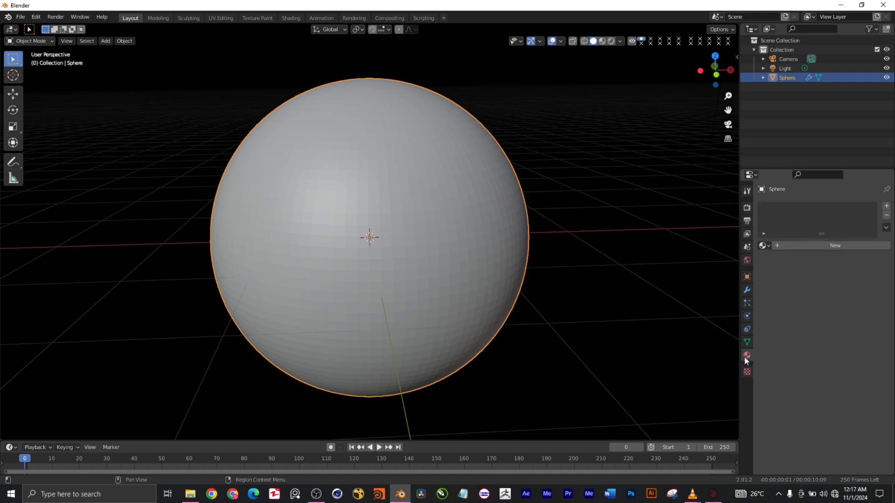
{"action": "left_click", "coordinate": [775, 245]}
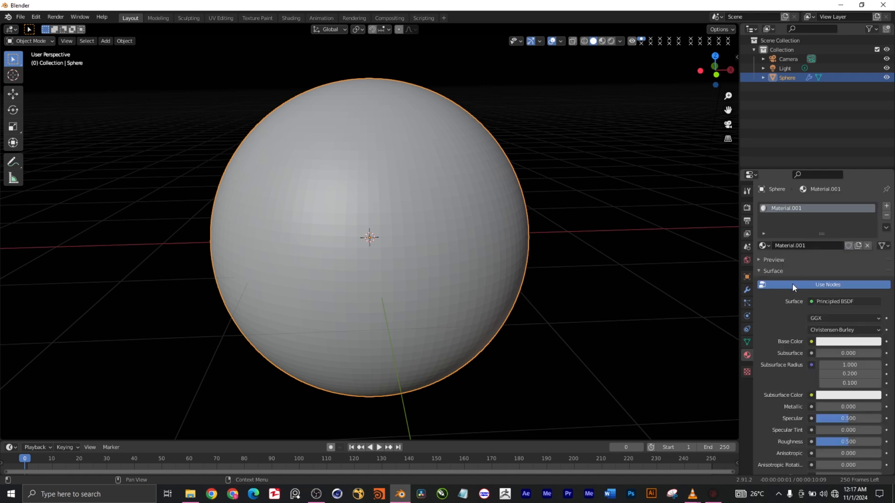
{"action": "left_click", "coordinate": [867, 245]}
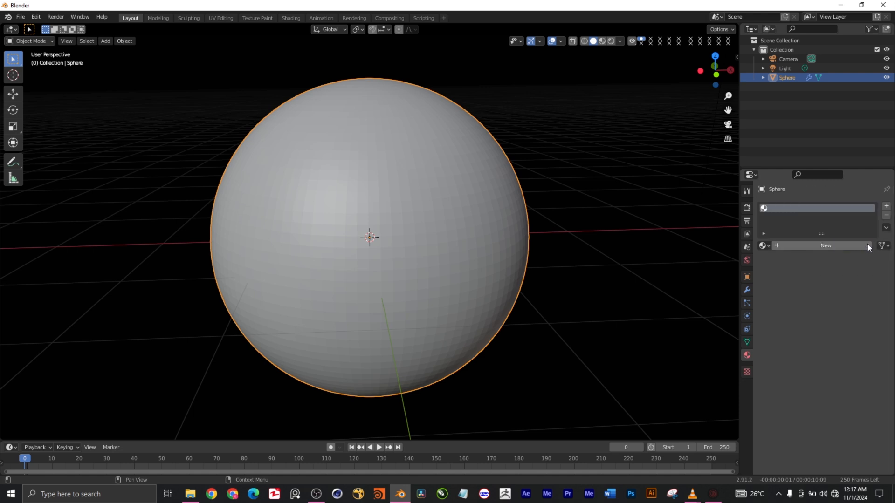
Create a new texture for the Displace modifier and load FOR TUTORIAL.PNG from Documents/GENERAL DESIGN FOLDER/JS PLACEMENT as its image
{"action": "left_click", "coordinate": [747, 373]}
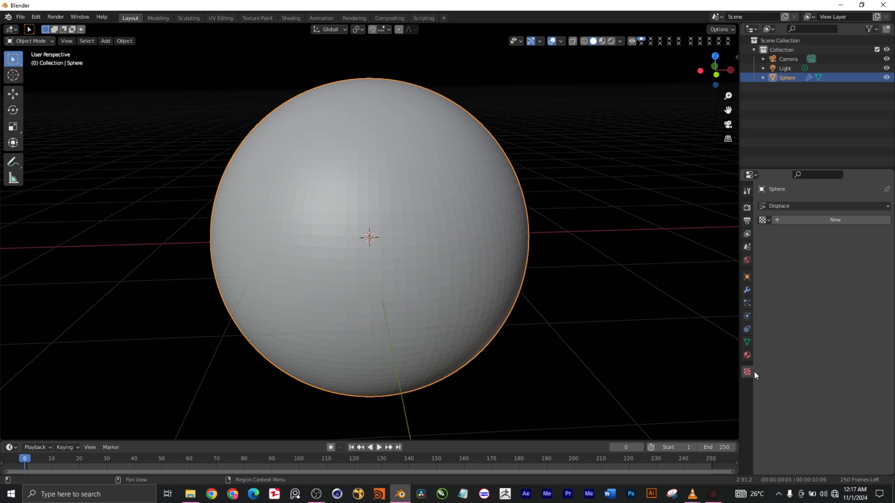
{"action": "left_click", "coordinate": [808, 218]}
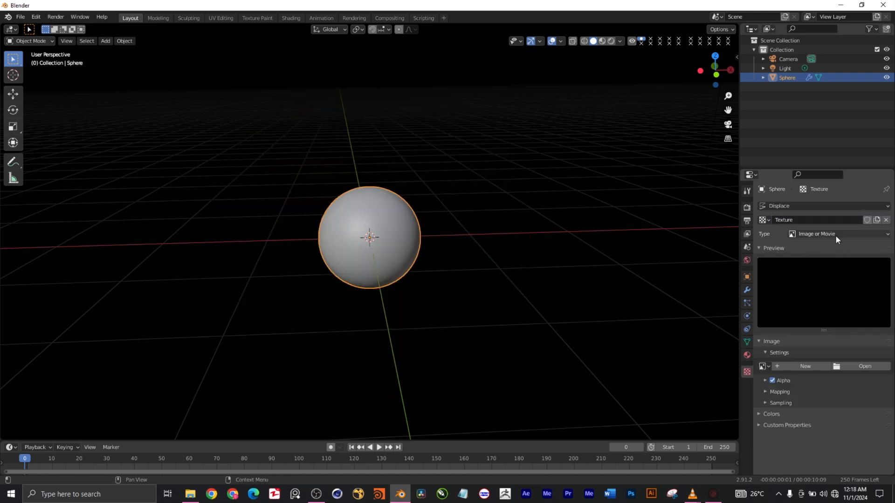
{"action": "left_click", "coordinate": [865, 367]}
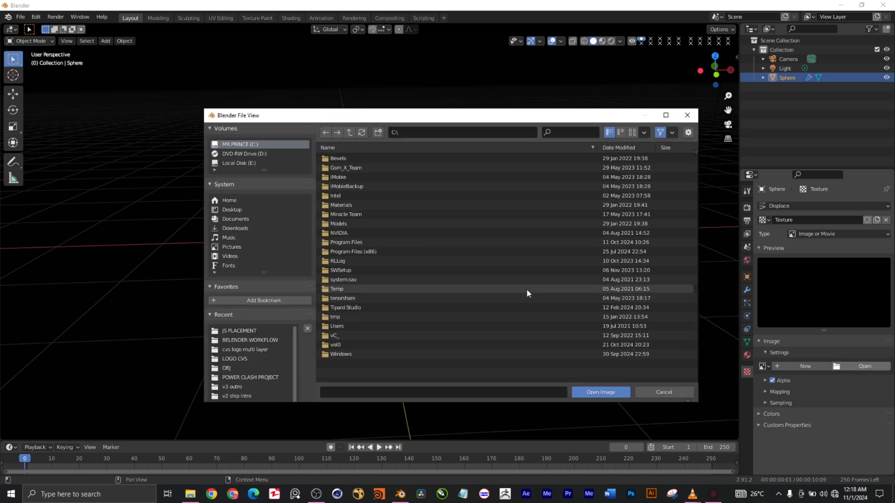
{"action": "left_click", "coordinate": [248, 218]}
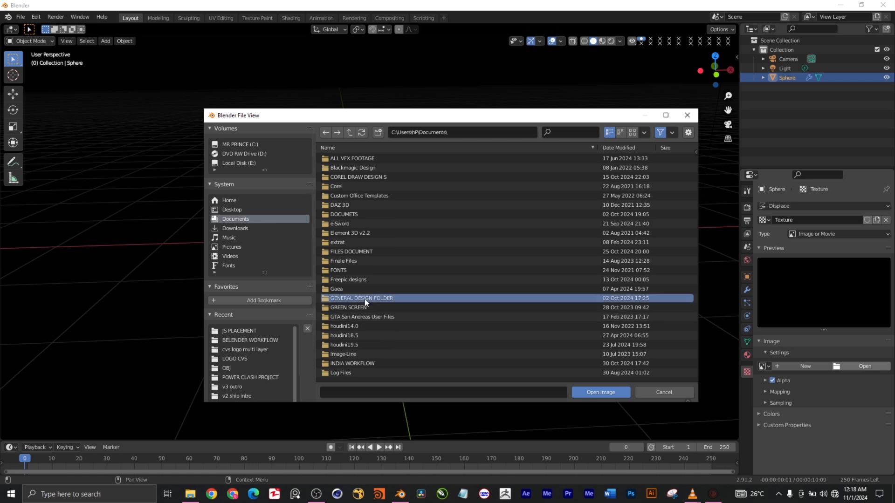
{"action": "double_click", "coordinate": [364, 298]}
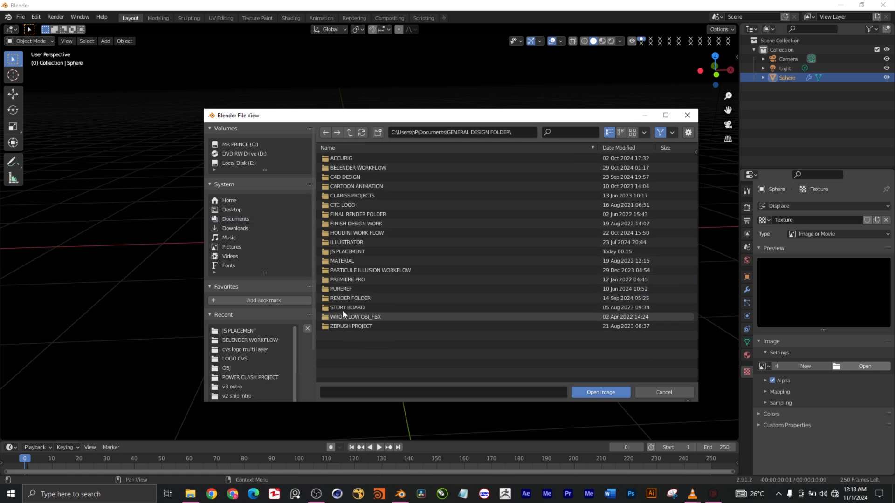
{"action": "double_click", "coordinate": [346, 252]}
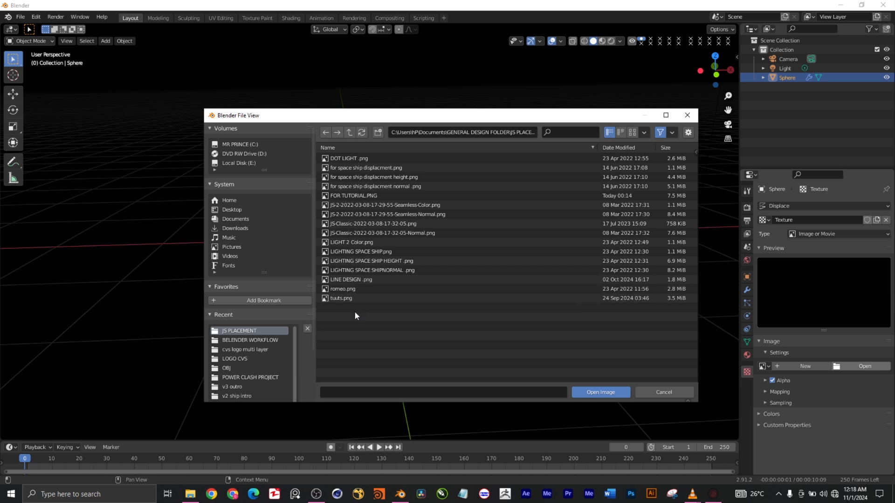
{"action": "left_click", "coordinate": [354, 197]}
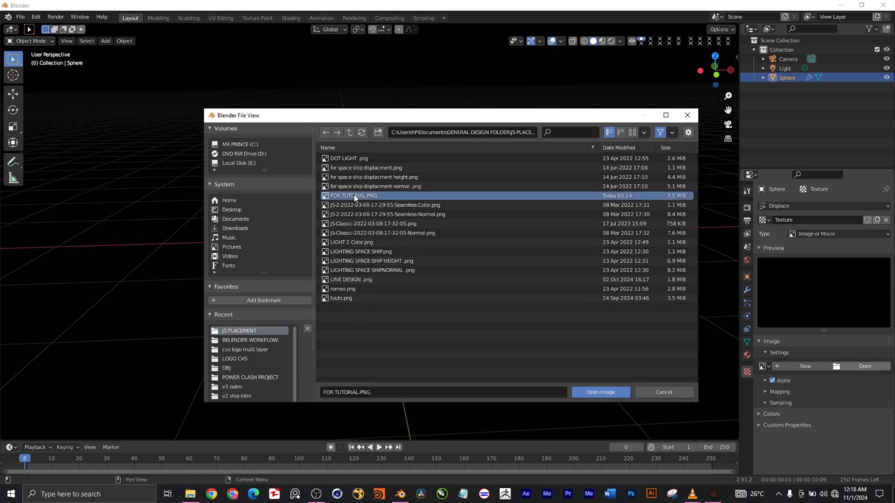
{"action": "left_click", "coordinate": [607, 393]}
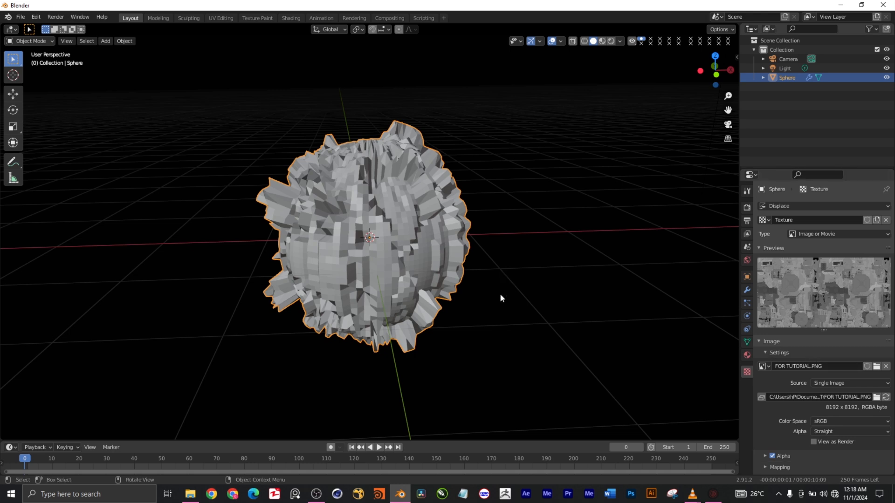
Add a Subdivision Surface modifier to the displaced sphere
{"action": "scroll", "coordinate": [376, 239], "scroll_direction": "up", "scroll_amount": 2}
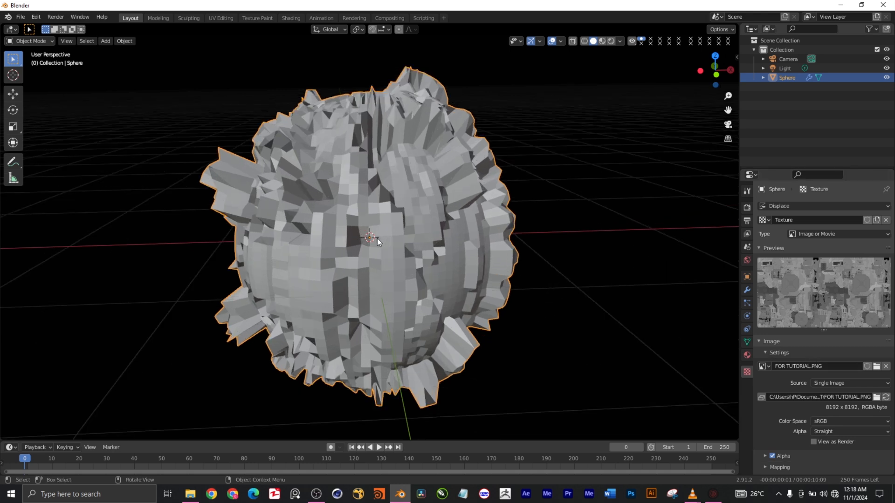
{"action": "scroll", "coordinate": [376, 239], "scroll_direction": "up", "scroll_amount": 2}
{"action": "scroll", "coordinate": [378, 239], "scroll_direction": "down", "scroll_amount": 2}
{"action": "left_click_drag", "start_coordinate": [715, 70], "coordinate": [736, 91]}
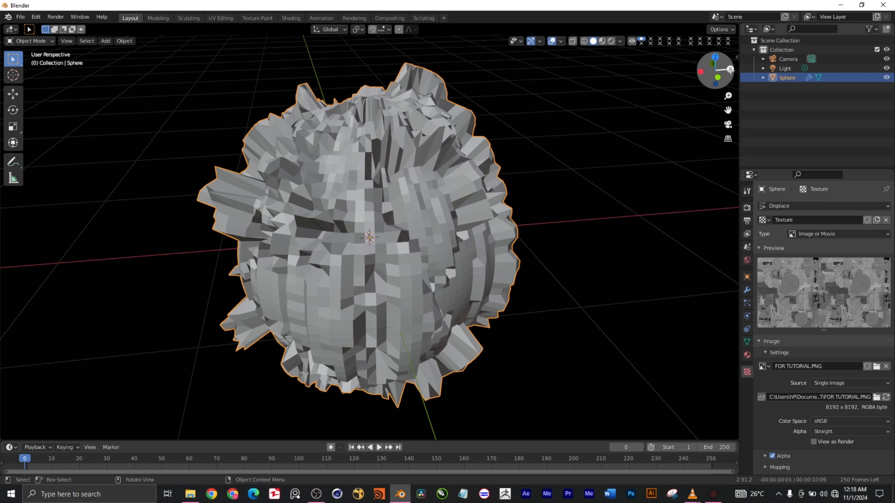
{"action": "left_click", "coordinate": [748, 291]}
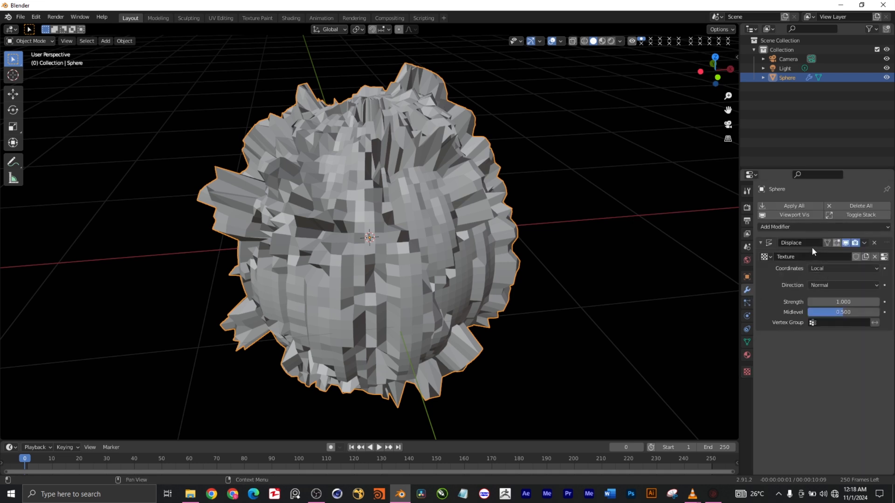
{"action": "left_click", "coordinate": [821, 228]}
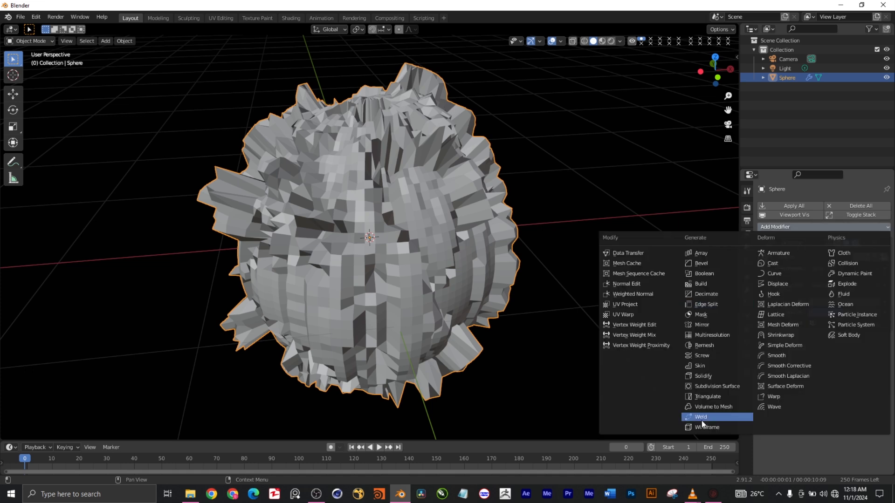
{"action": "left_click", "coordinate": [733, 388]}
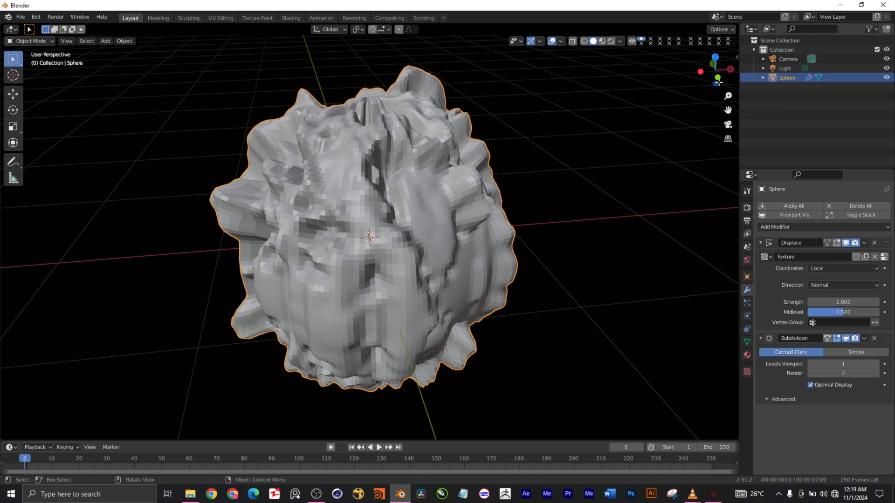
Move the Subdivision modifier above the Displace modifier in the sphere's modifier stack
{"action": "left_click_drag", "start_coordinate": [727, 66], "coordinate": [822, 123]}
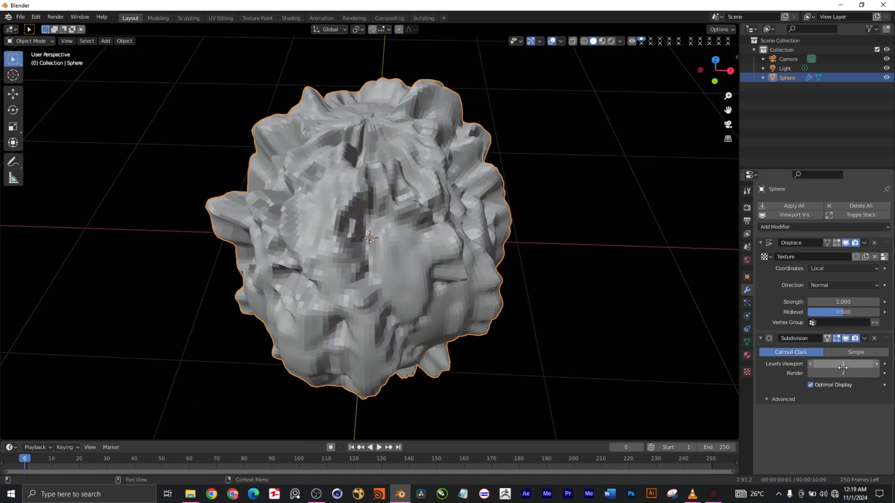
{"action": "left_click_drag", "start_coordinate": [886, 339], "coordinate": [883, 274]}
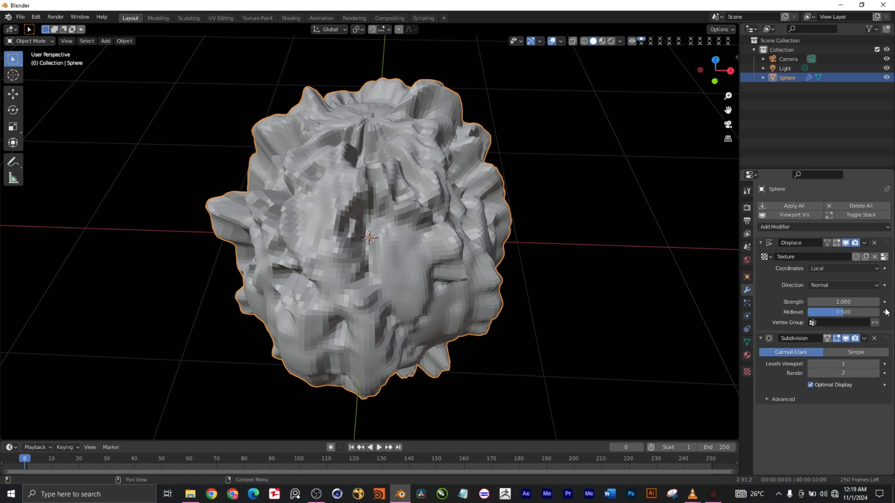
{"action": "left_click_drag", "start_coordinate": [888, 339], "coordinate": [887, 261]}
{"action": "left_click_drag", "start_coordinate": [886, 339], "coordinate": [875, 242]}
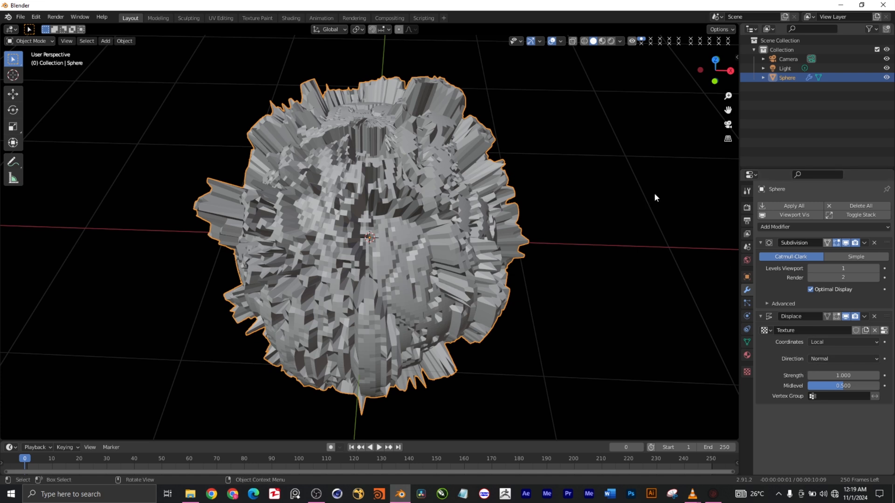
Set the Subdivision modifier's viewport levels to 3
{"action": "left_click_drag", "start_coordinate": [710, 74], "coordinate": [752, 121]}
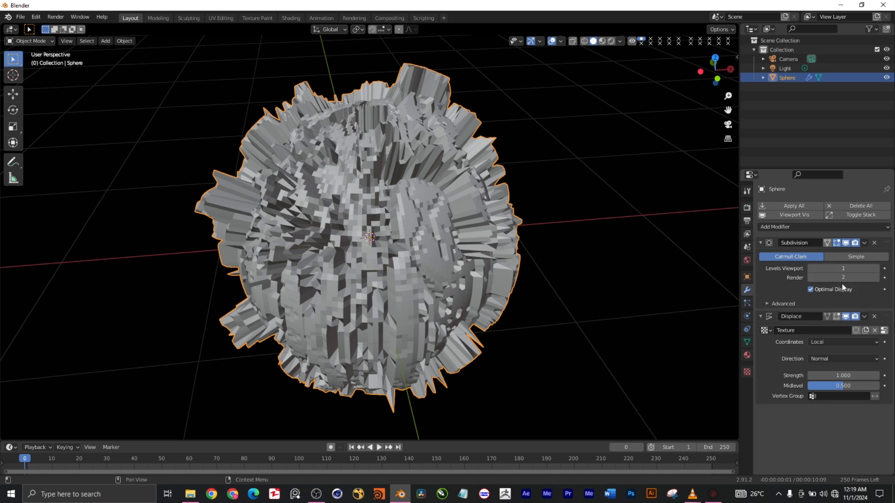
{"action": "left_click", "coordinate": [843, 269]}
{"action": "key", "text": "Return"}
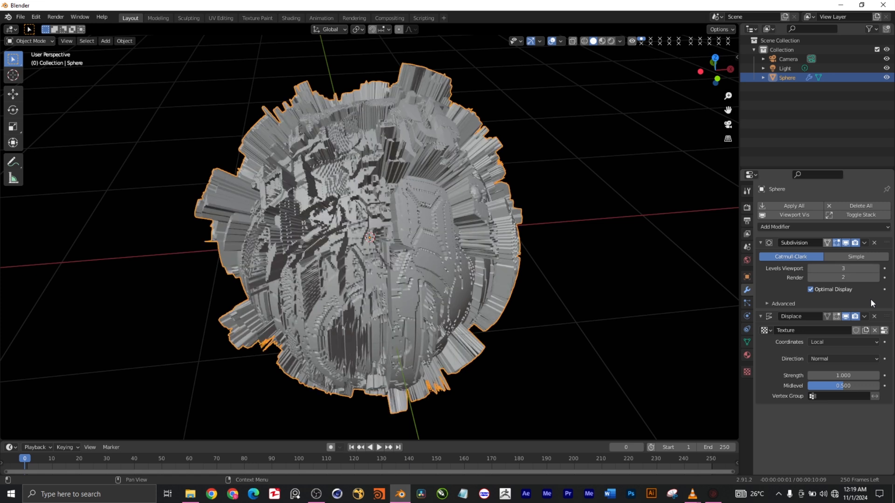
Examine the displaced sphere's surface detail up close and from several angles
{"action": "scroll", "coordinate": [391, 245], "scroll_direction": "up", "scroll_amount": 8}
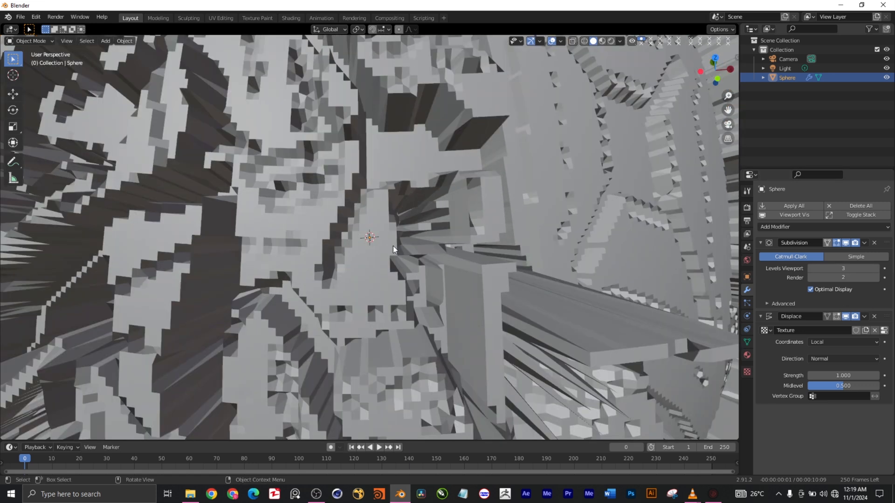
{"action": "scroll", "coordinate": [393, 245], "scroll_direction": "down", "scroll_amount": 5}
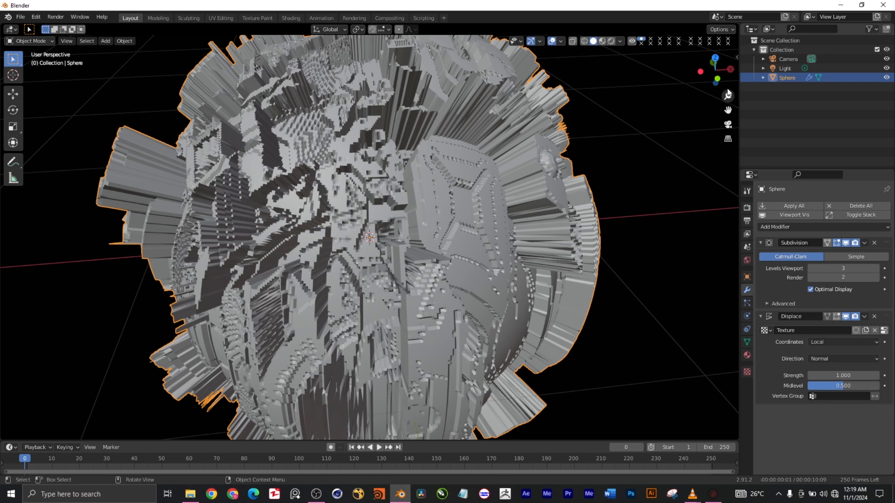
{"action": "left_click_drag", "start_coordinate": [715, 74], "coordinate": [550, 256]}
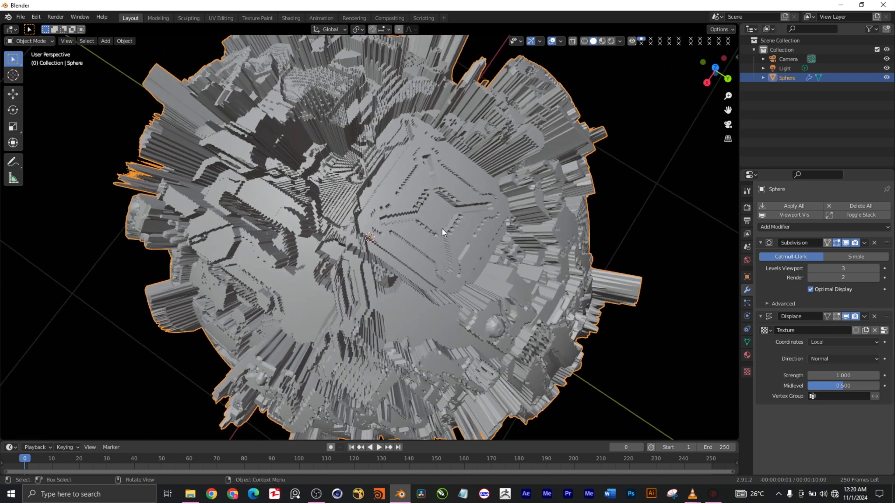
{"action": "scroll", "coordinate": [443, 228], "scroll_direction": "up", "scroll_amount": 4}
{"action": "scroll", "coordinate": [445, 229], "scroll_direction": "down", "scroll_amount": 2}
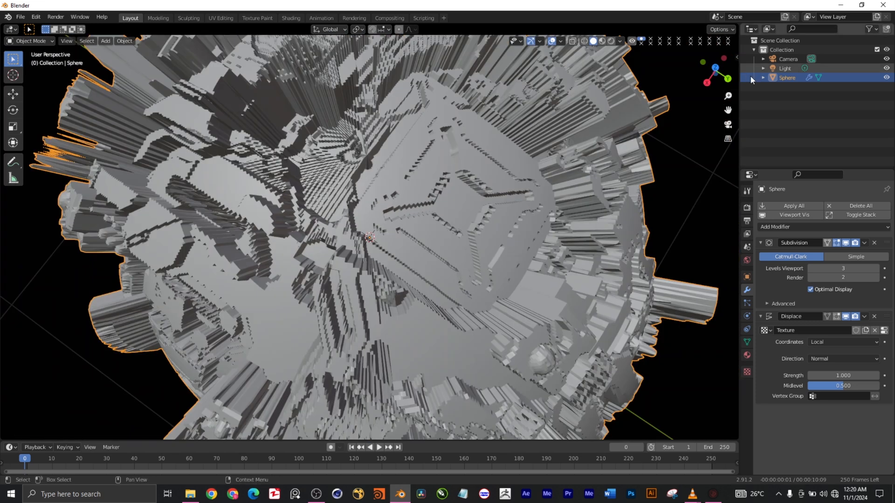
{"action": "left_click_drag", "start_coordinate": [729, 80], "coordinate": [749, 49]}
{"action": "left_click_drag", "start_coordinate": [728, 96], "coordinate": [728, 117]}
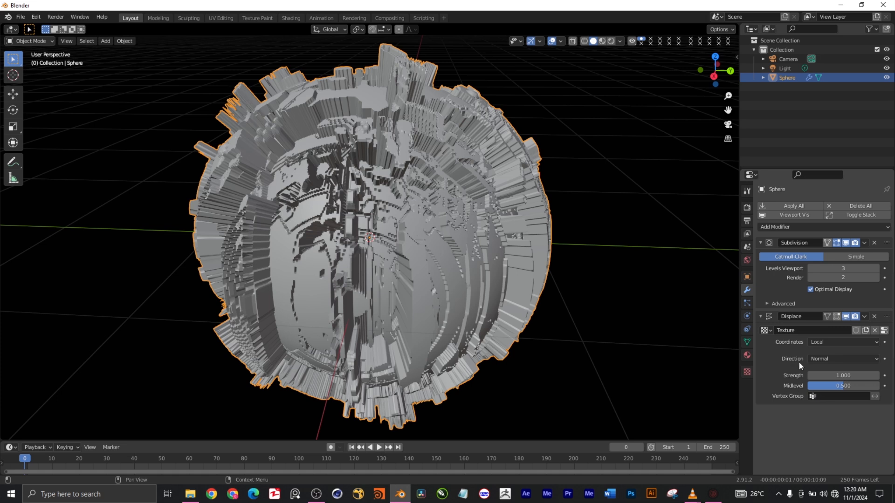
{"action": "mouse_move", "coordinate": [713, 78]}
{"action": "left_mouse_down"}
{"action": "mouse_move", "coordinate": [704, 78]}
{"action": "mouse_move", "coordinate": [713, 55]}
{"action": "mouse_move", "coordinate": [698, 72]}
{"action": "left_mouse_up"}
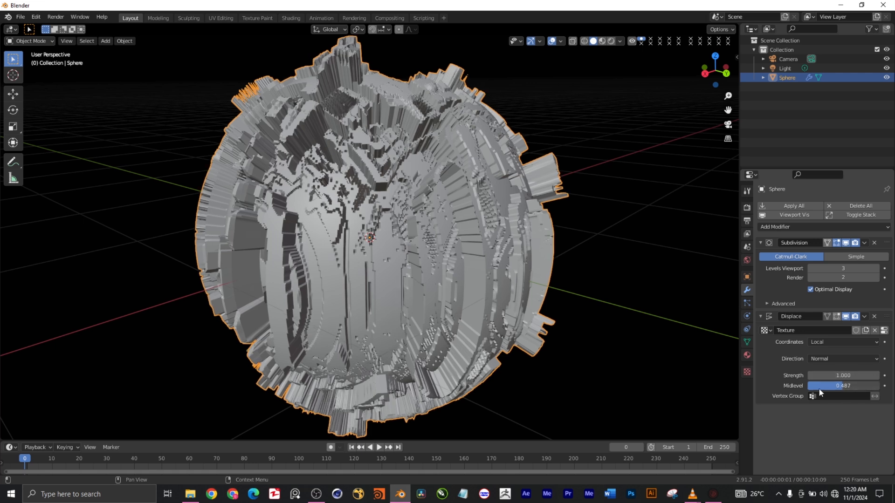
Try midlevels of 0.404 and 0 on the Displace modifier, and reset the midlevel to its default
{"action": "left_click_drag", "start_coordinate": [841, 387], "coordinate": [834, 386]}
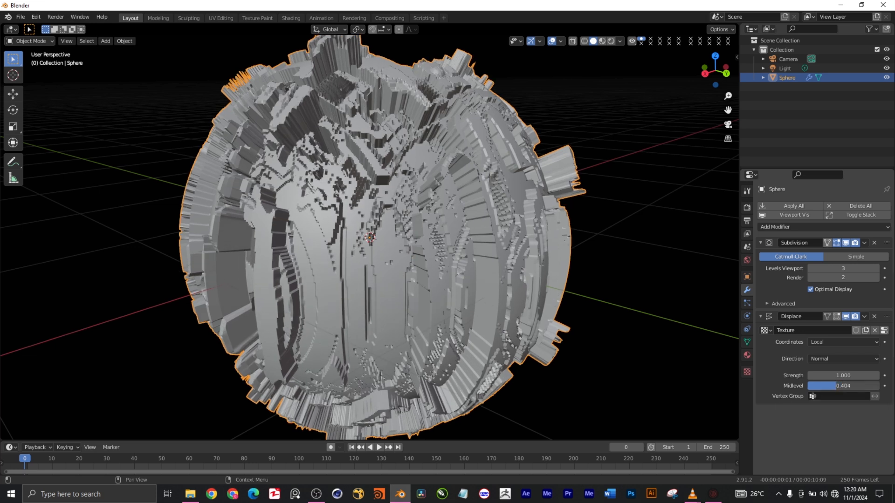
{"action": "left_click_drag", "start_coordinate": [834, 386], "coordinate": [808, 386]}
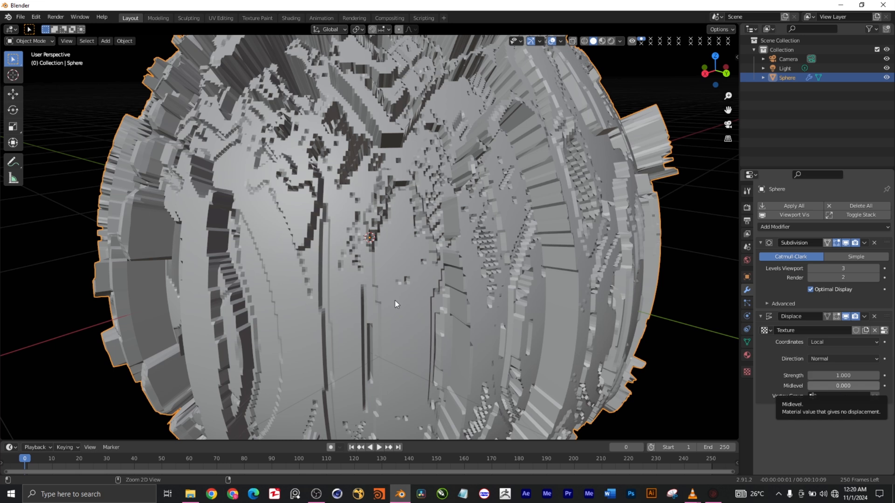
{"action": "key", "text": "ctrl+z"}
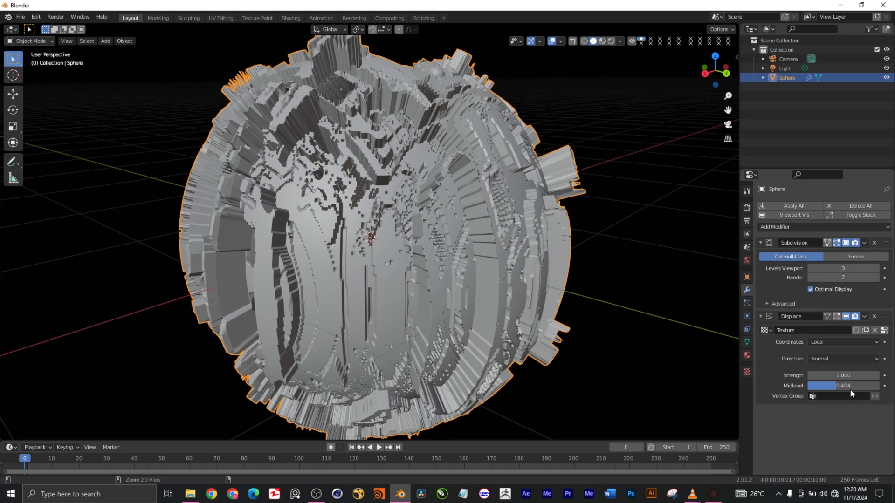
{"action": "key", "text": "BackSpace"}
{"action": "right_click", "coordinate": [842, 386]}
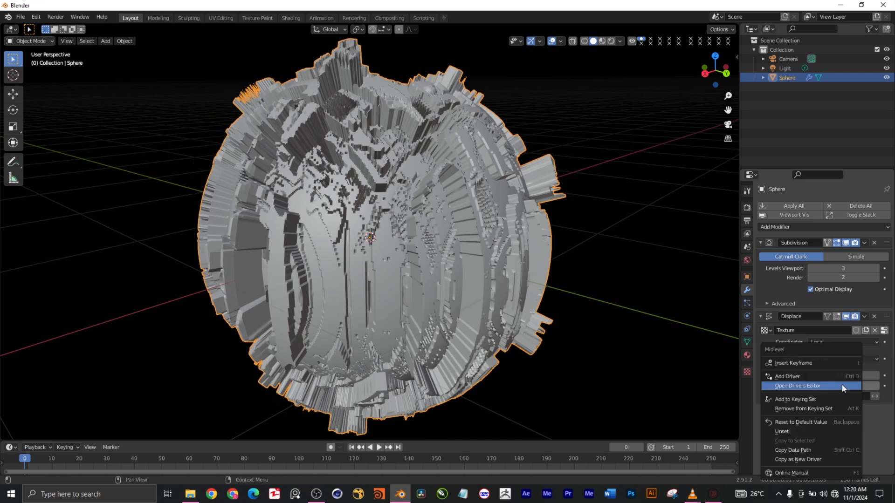
{"action": "left_click", "coordinate": [879, 418]}
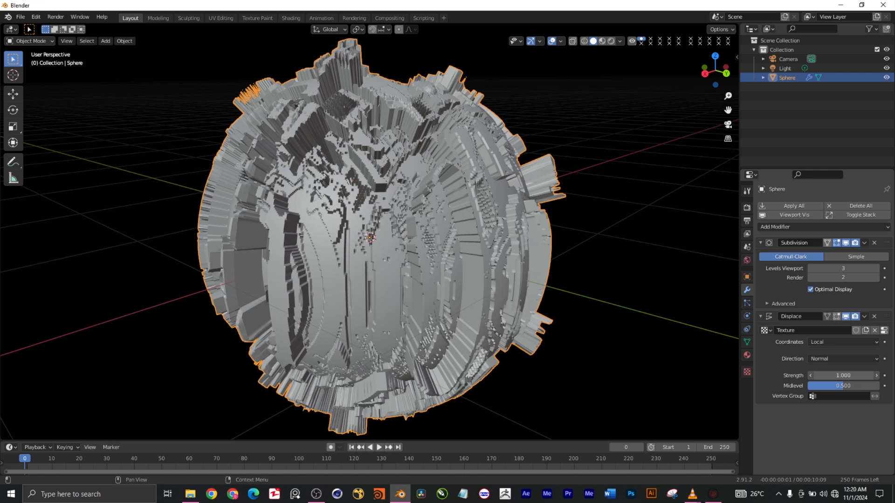
Try the Displace modifier's strength at 0.4 and -0.9, set it to 0.03, and inspect the sphere
{"action": "mouse_move", "coordinate": [844, 376]}
{"action": "left_mouse_down"}
{"action": "mouse_move", "coordinate": [765, 376]}
{"action": "mouse_move", "coordinate": [842, 376]}
{"action": "left_mouse_up"}
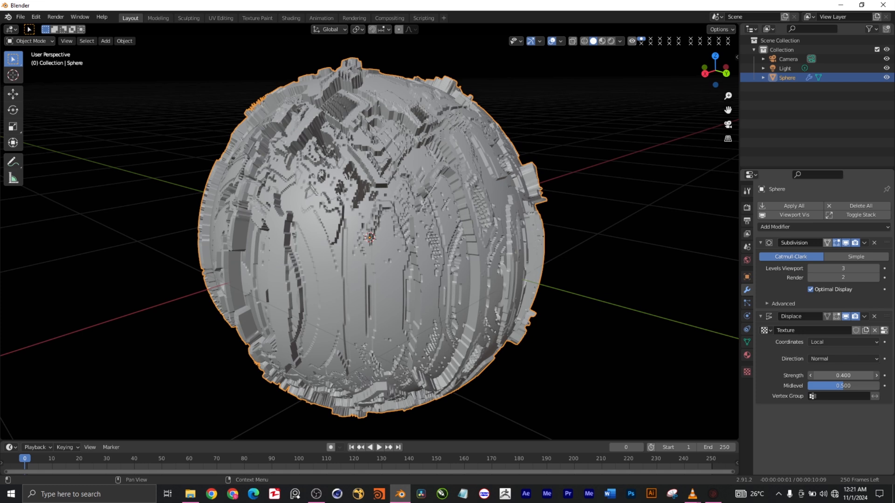
{"action": "left_click_drag", "start_coordinate": [842, 376], "coordinate": [857, 376]}
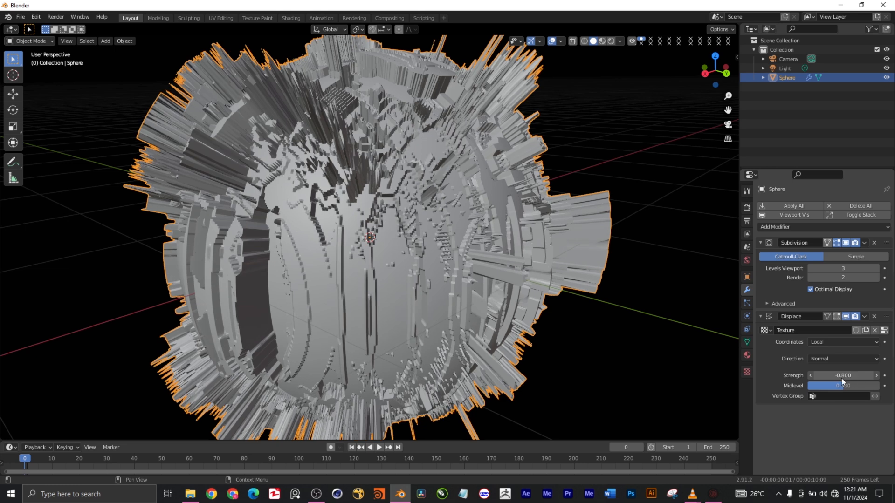
{"action": "left_click", "coordinate": [847, 376]}
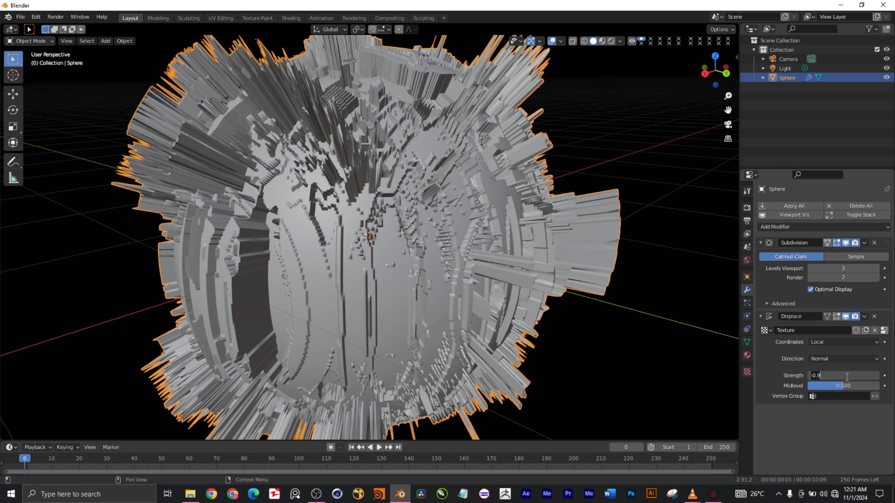
{"action": "type", "text": "0.03"}
{"action": "key", "text": "Return"}
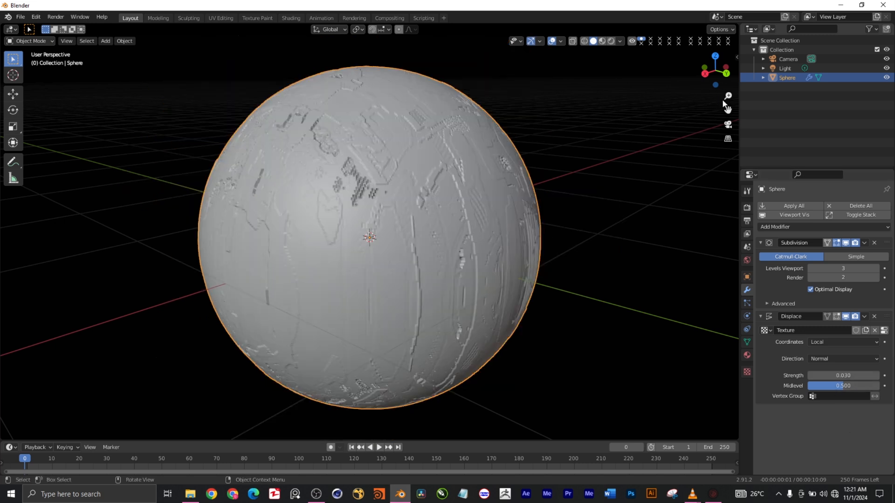
{"action": "left_click_drag", "start_coordinate": [728, 95], "coordinate": [697, 75]}
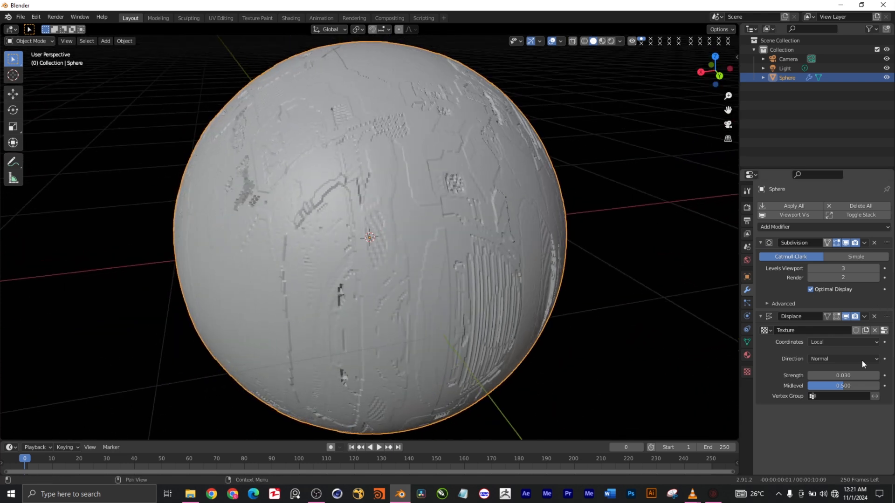
Set the Displace modifier's strength to 0.3
{"action": "left_click", "coordinate": [853, 375]}
{"action": "left_click", "coordinate": [829, 373]}
{"action": "key", "text": "BackSpace"}
{"action": "key", "text": "BackSpace"}
{"action": "type", "text": "3"}
{"action": "key", "text": "Return"}
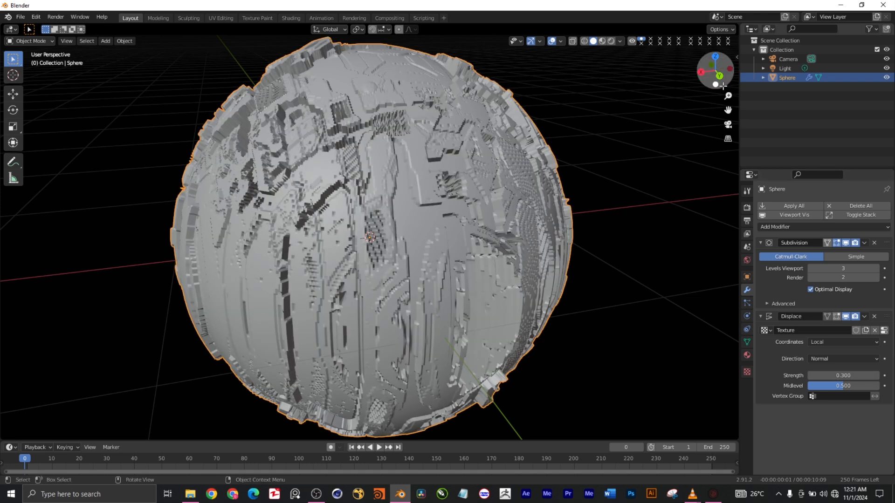
Inspect the sphere's sci-fi panel relief from above and around its sides, both close up and as a whole
{"action": "left_click_drag", "start_coordinate": [719, 77], "coordinate": [706, 133]}
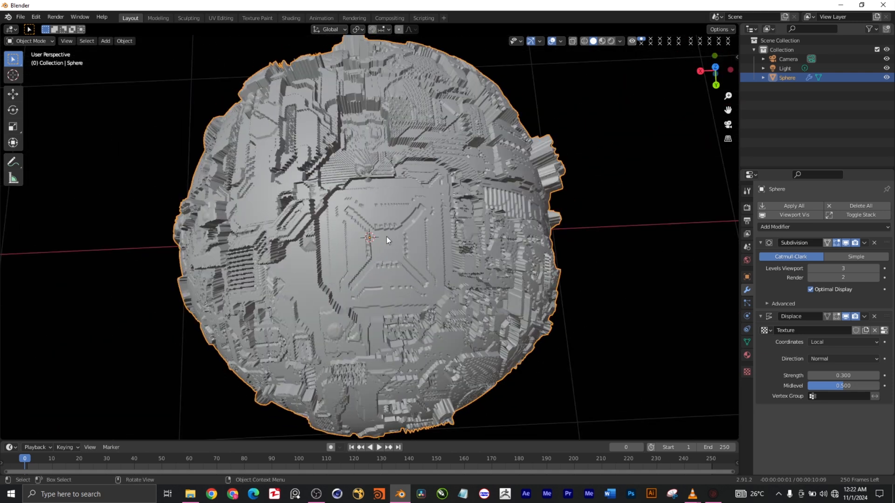
{"action": "scroll", "coordinate": [387, 237], "scroll_direction": "up", "scroll_amount": 5}
{"action": "scroll", "coordinate": [394, 250], "scroll_direction": "down", "scroll_amount": 4}
{"action": "scroll", "coordinate": [396, 250], "scroll_direction": "down", "scroll_amount": 1}
{"action": "scroll", "coordinate": [403, 231], "scroll_direction": "up", "scroll_amount": 4}
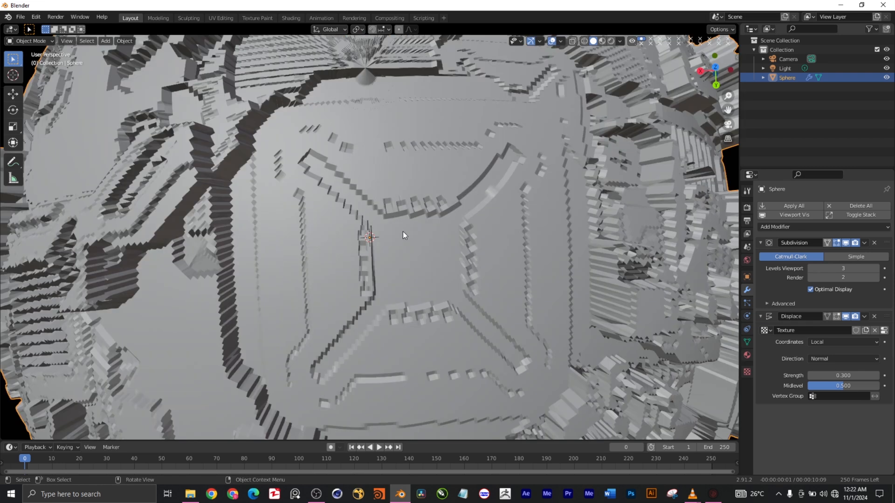
{"action": "scroll", "coordinate": [468, 235], "scroll_direction": "down", "scroll_amount": 2}
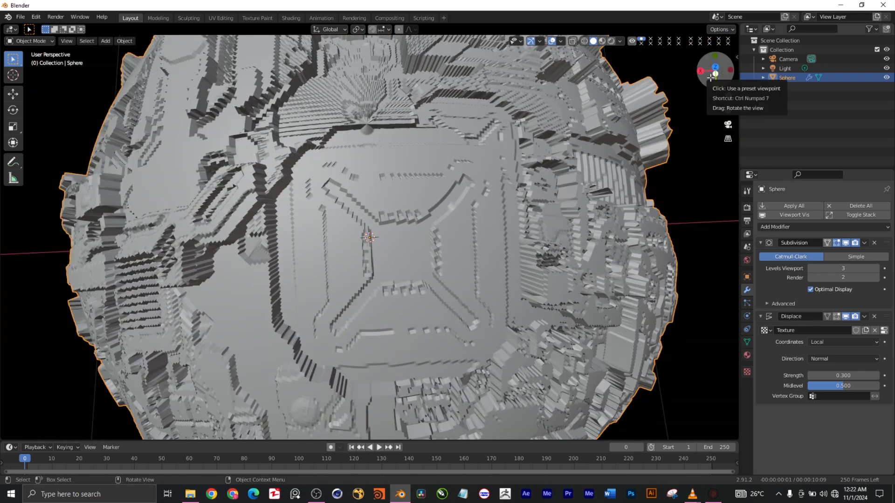
{"action": "left_click", "coordinate": [693, 105]}
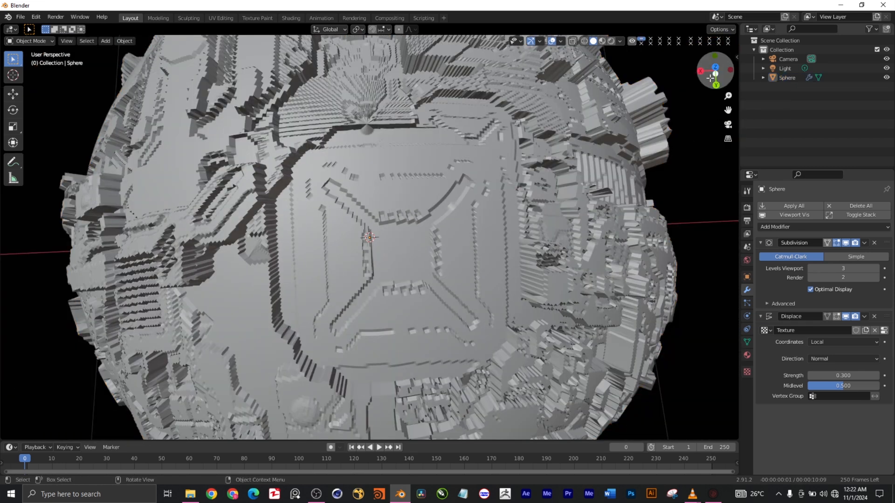
{"action": "left_click_drag", "start_coordinate": [701, 71], "coordinate": [699, 51]}
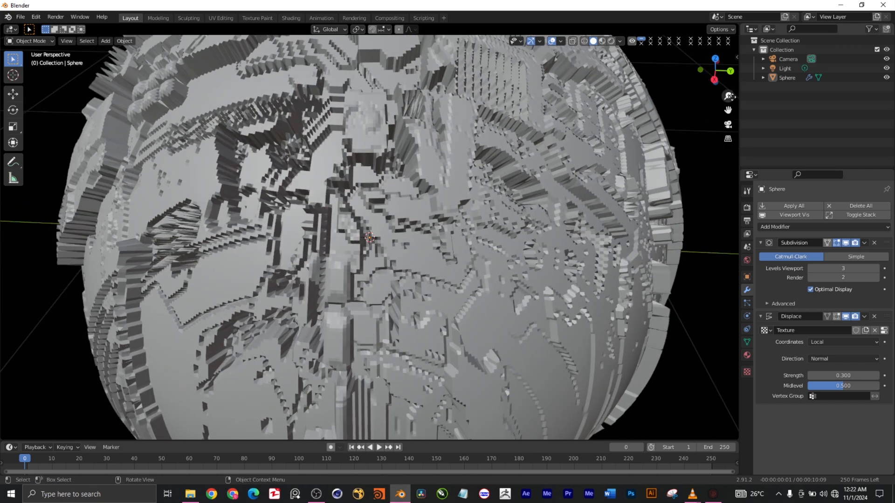
{"action": "left_click_drag", "start_coordinate": [728, 96], "coordinate": [728, 107]}
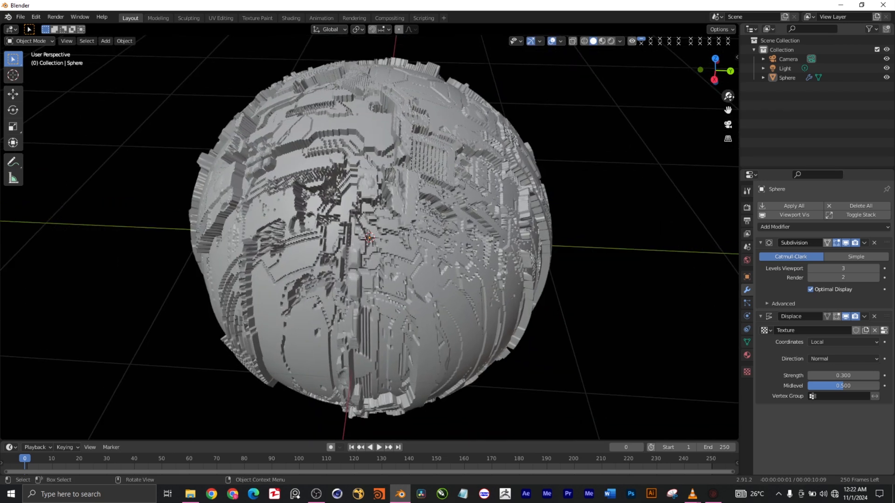
{"action": "left_click_drag", "start_coordinate": [714, 79], "coordinate": [708, 98]}
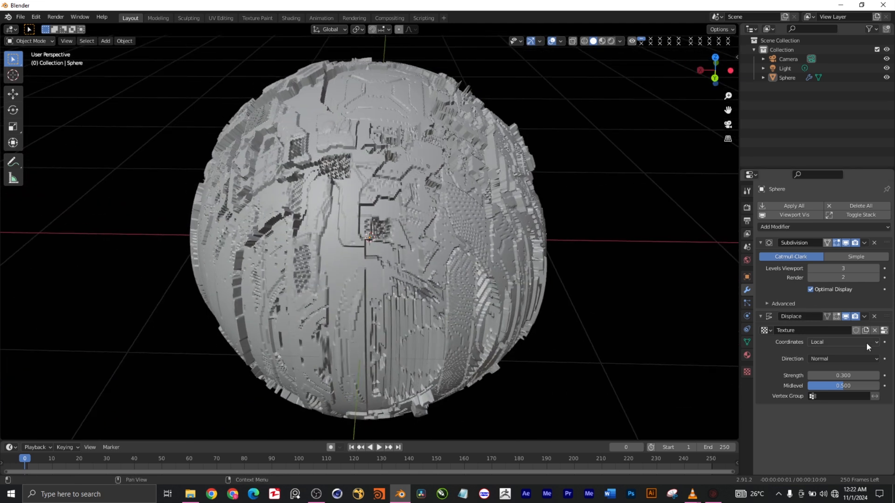
Turn off the viewport display of the sphere's Displace and Subdivision modifiers
{"action": "left_click", "coordinate": [845, 319]}
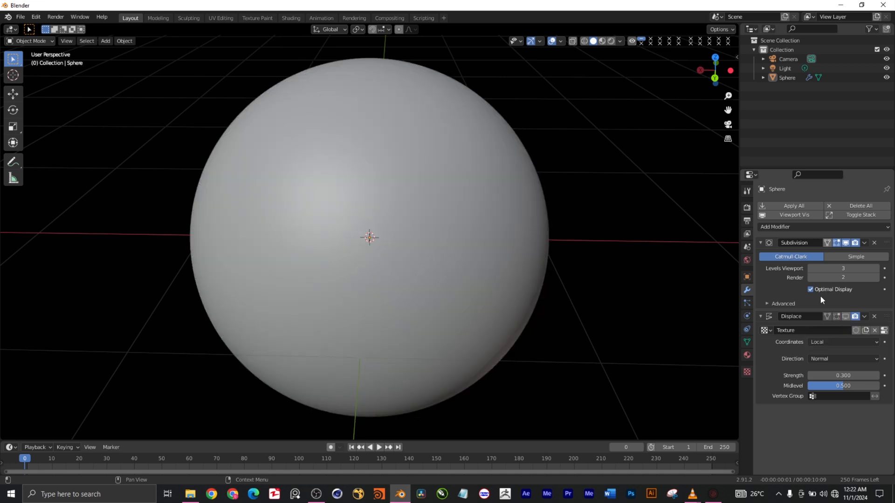
{"action": "left_click", "coordinate": [845, 243]}
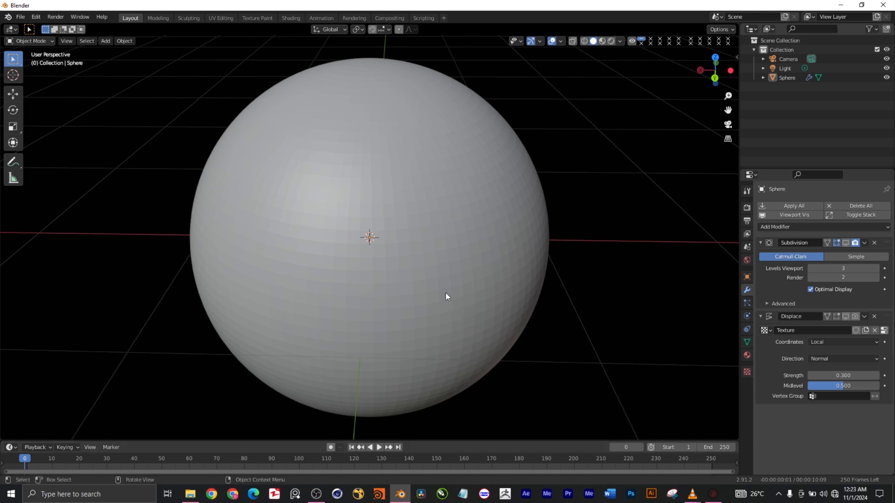
Switch to the Shading workspace and show the sphere in Rendered viewport shading
{"action": "left_click", "coordinate": [291, 18]}
{"action": "scroll", "coordinate": [441, 214], "scroll_direction": "down", "scroll_amount": 3}
{"action": "middle_click_drag", "start_coordinate": [711, 163], "coordinate": [705, 123], "text": "shift"}
{"action": "scroll", "coordinate": [446, 200], "scroll_direction": "up", "scroll_amount": 3}
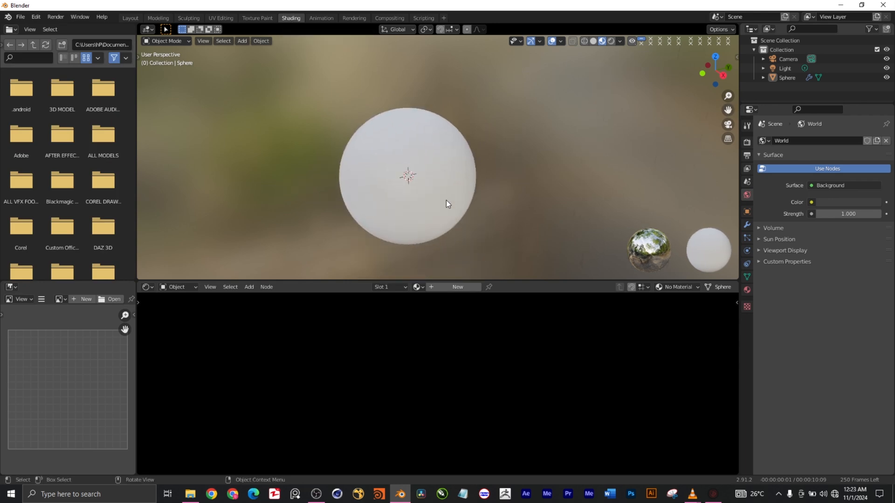
{"action": "scroll", "coordinate": [446, 201], "scroll_direction": "up", "scroll_amount": 1}
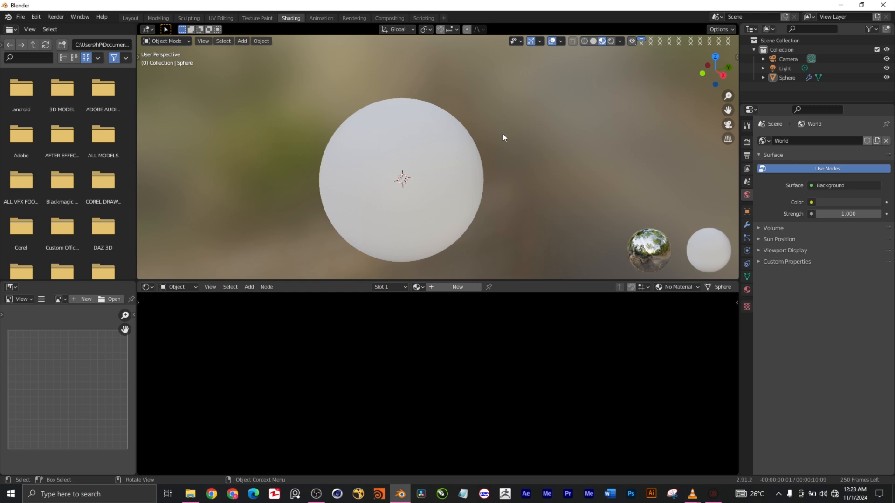
{"action": "left_click", "coordinate": [620, 42]}
{"action": "left_click", "coordinate": [610, 41]}
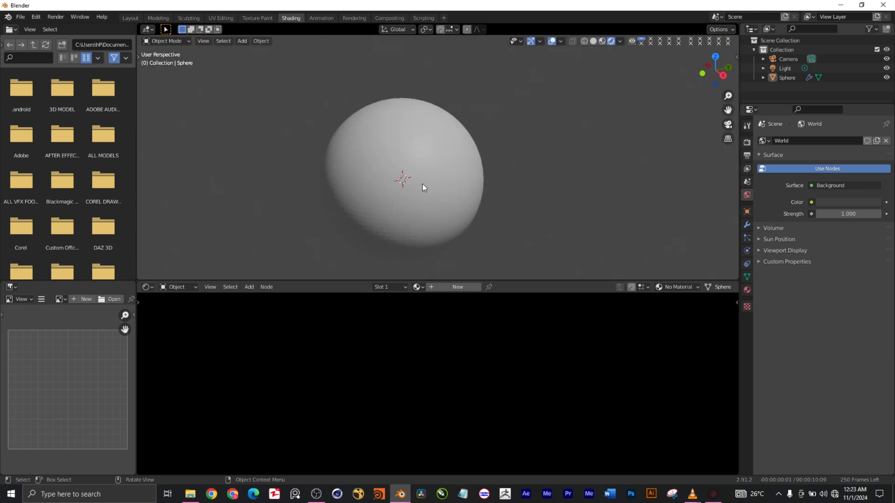
{"action": "scroll", "coordinate": [423, 187], "scroll_direction": "up", "scroll_amount": 3}
{"action": "left_click_drag", "start_coordinate": [728, 111], "coordinate": [734, 83]}
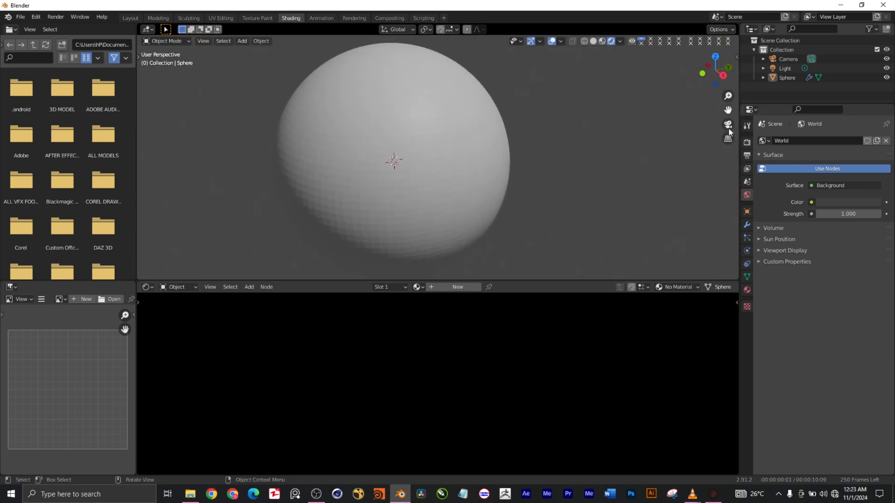
Create a new material for the sphere and set its Principled BSDF base color to yellow
{"action": "left_click", "coordinate": [748, 290]}
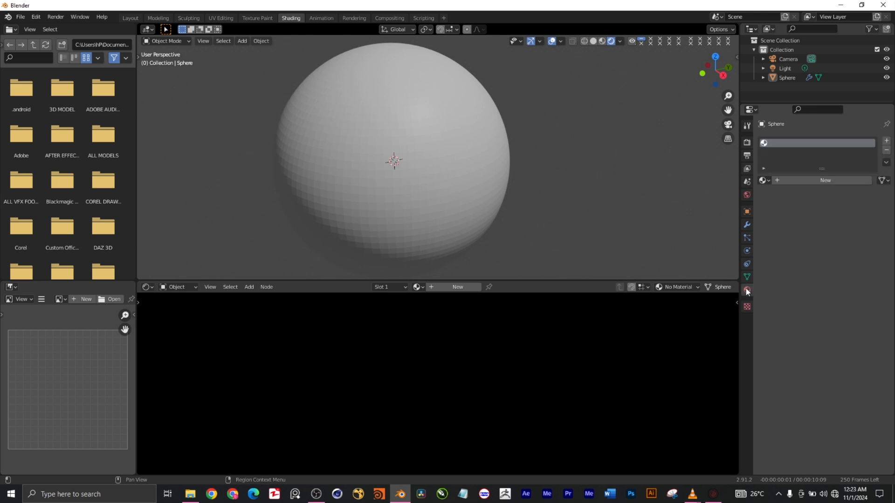
{"action": "left_click", "coordinate": [792, 179]}
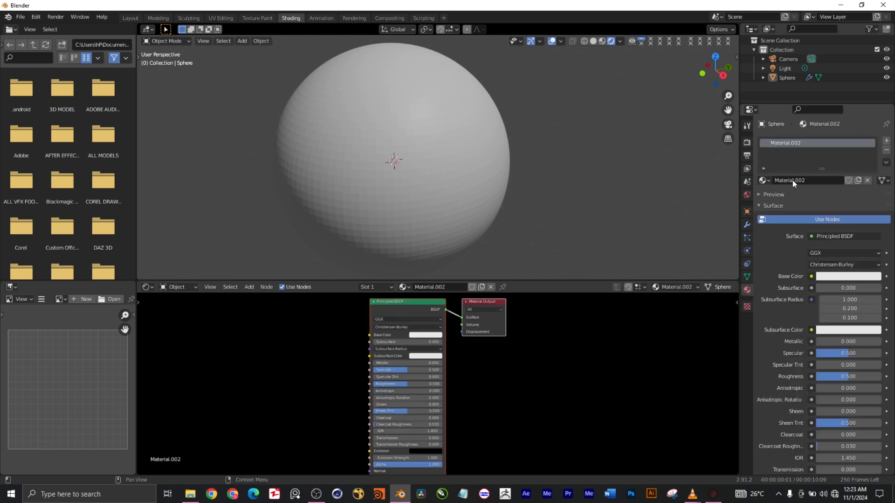
{"action": "left_click", "coordinate": [787, 78]}
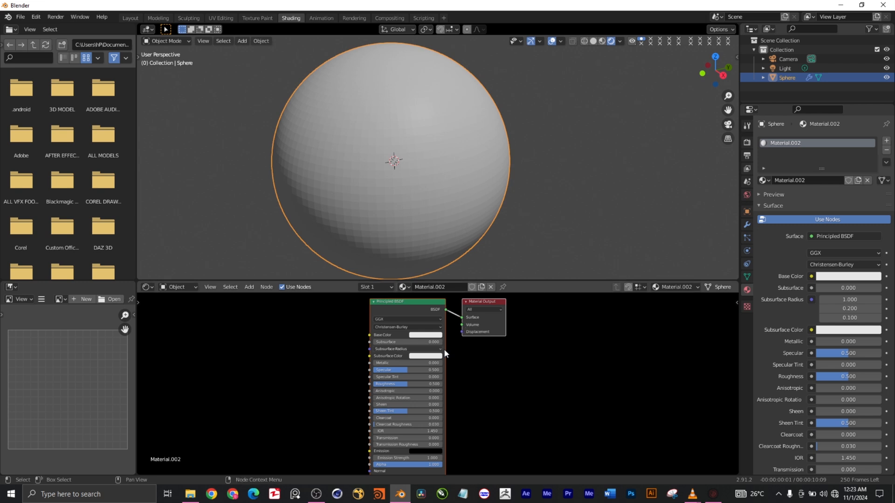
{"action": "left_click", "coordinate": [422, 336]}
{"action": "left_click", "coordinate": [416, 280]}
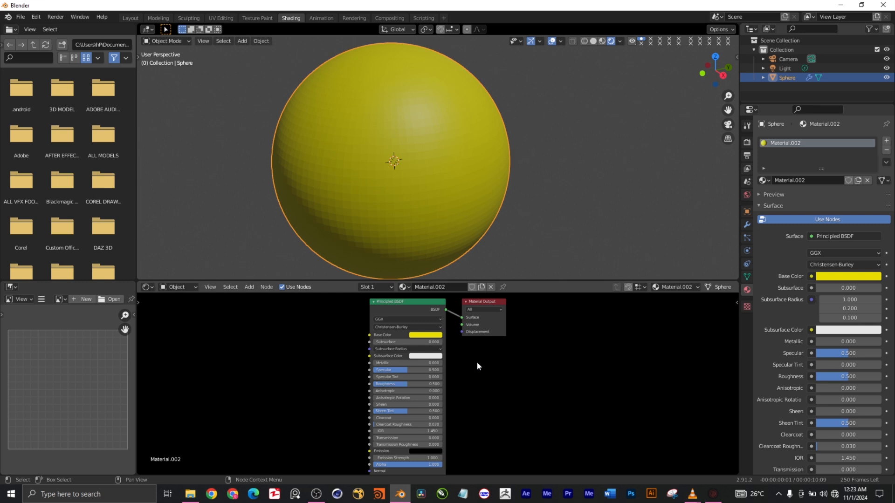
{"action": "key", "text": "a"}
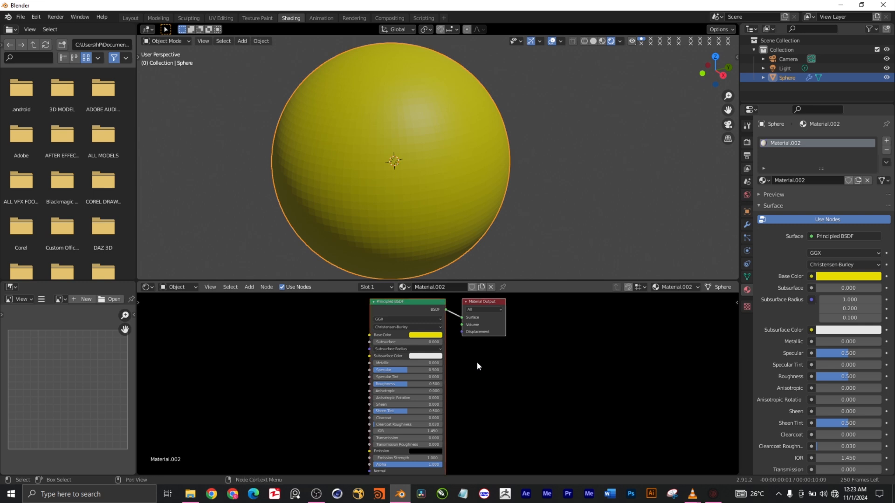
{"action": "left_click", "coordinate": [478, 363]}
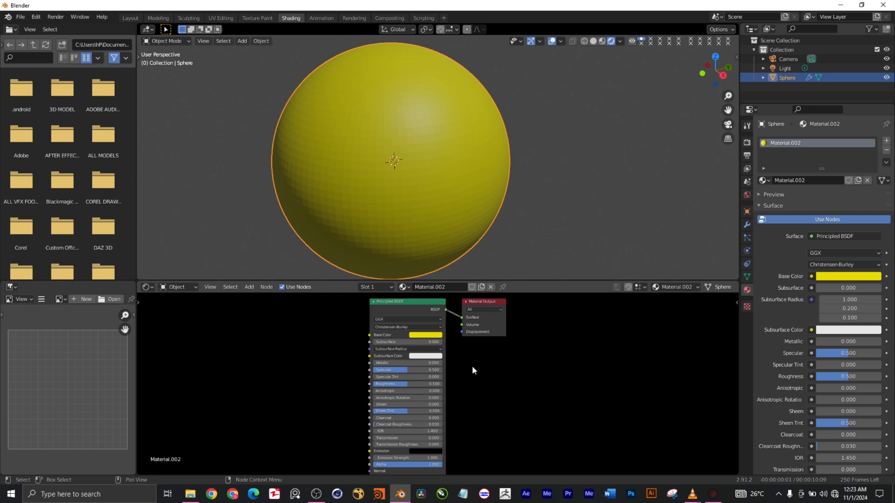
{"action": "left_click", "coordinate": [34, 20]}
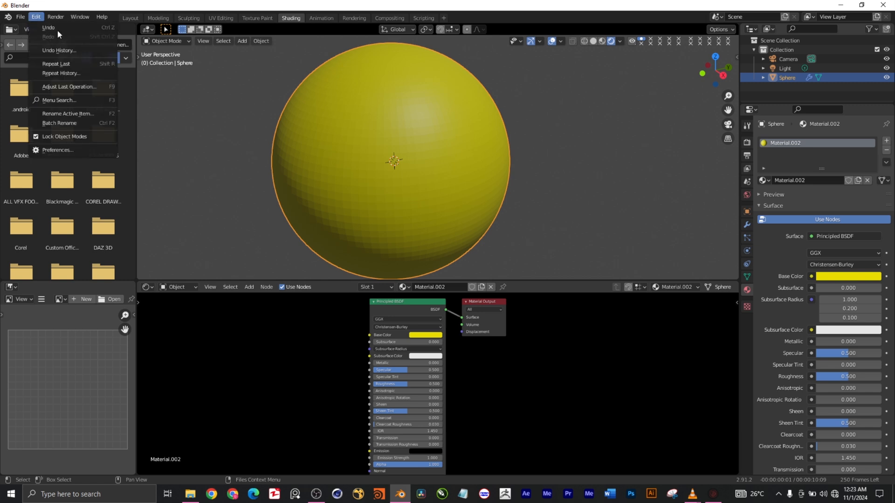
{"action": "left_click", "coordinate": [54, 28]}
{"action": "left_click", "coordinate": [495, 356]}
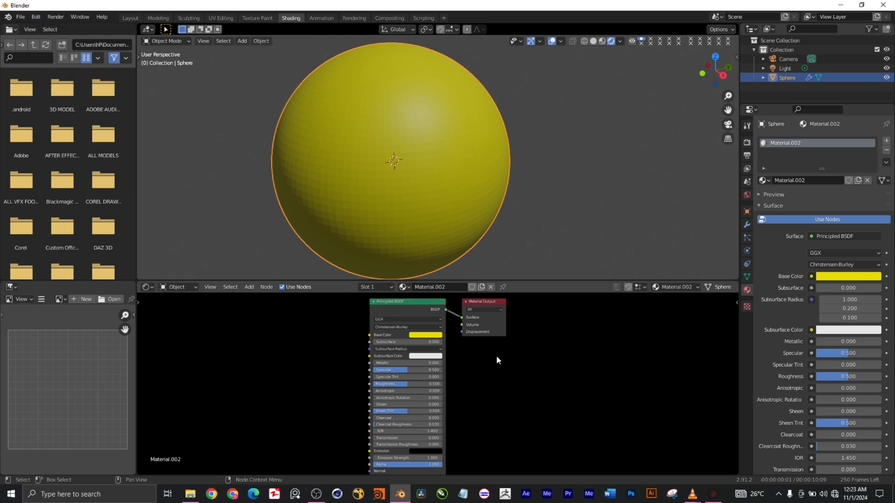
Change the Principled BSDF base color of the sphere's material to white
{"action": "left_click", "coordinate": [427, 335]}
{"action": "left_click_drag", "start_coordinate": [465, 263], "coordinate": [464, 244]}
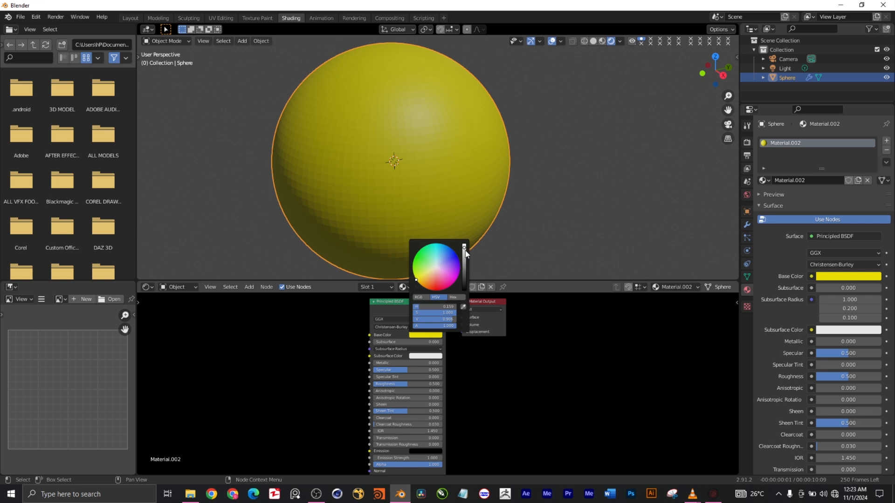
{"action": "left_click", "coordinate": [435, 269]}
{"action": "left_click_drag", "start_coordinate": [436, 267], "coordinate": [435, 267]}
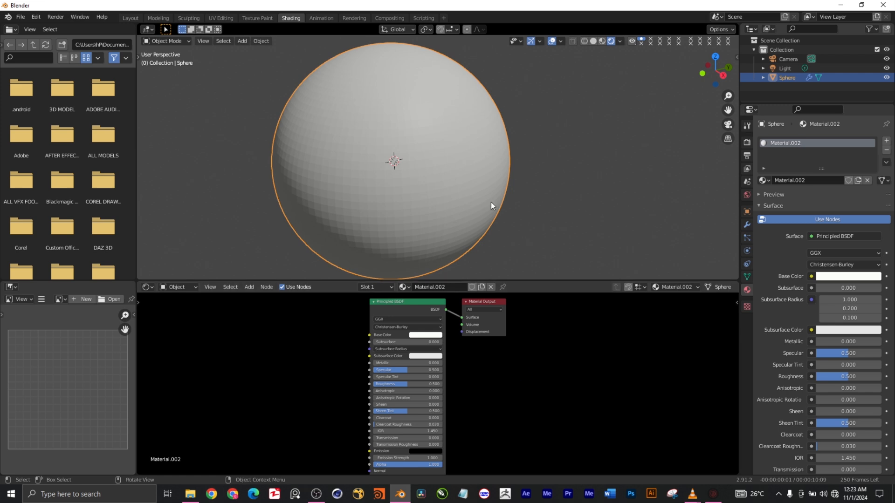
{"action": "scroll", "coordinate": [515, 172], "scroll_direction": "down", "scroll_amount": 3}
{"action": "scroll", "coordinate": [515, 180], "scroll_direction": "up", "scroll_amount": 1}
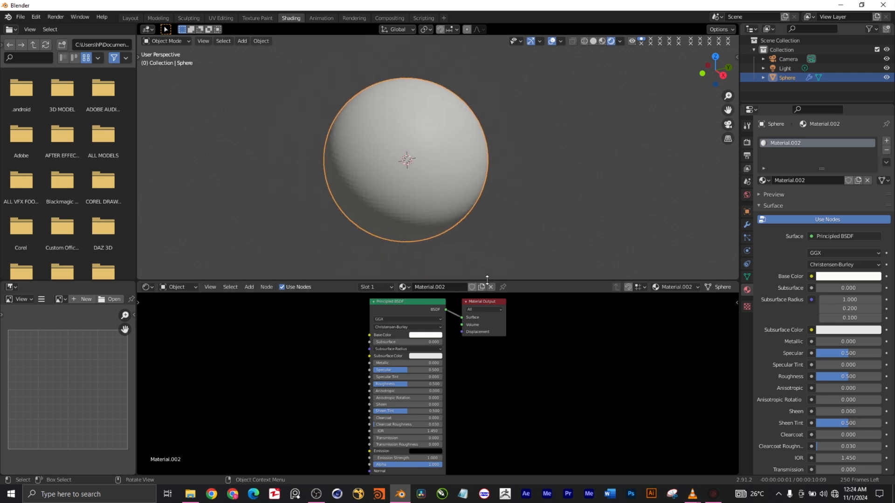
Bring FOR TUTORIAL.PNG from the JS PLACEMENT folder into the shader node editor as an image texture beside the Principled BSDF
{"action": "middle_click_drag", "start_coordinate": [523, 420], "coordinate": [548, 369]}
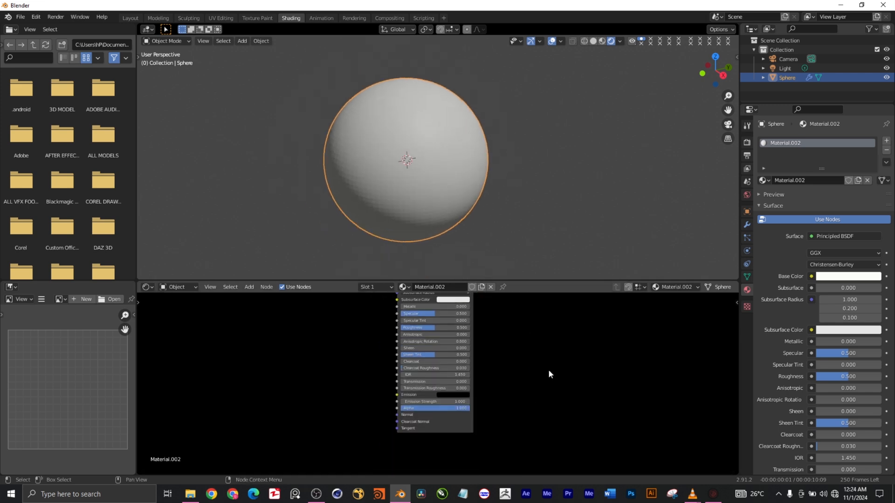
{"action": "left_click", "coordinate": [189, 495]}
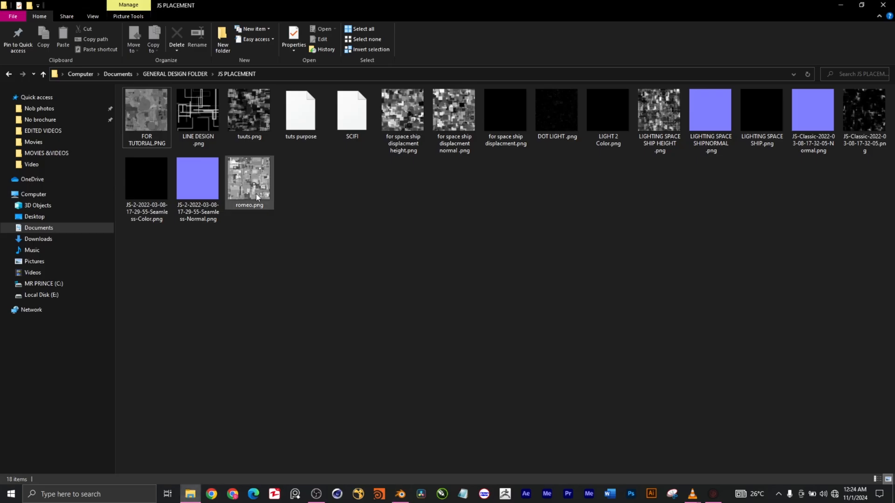
{"action": "left_click_drag", "start_coordinate": [144, 119], "coordinate": [255, 381]}
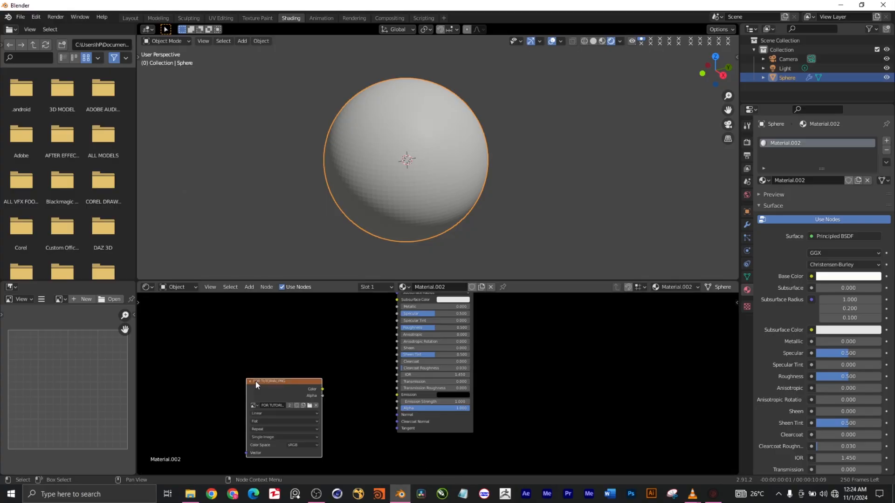
{"action": "left_click", "coordinate": [237, 329]}
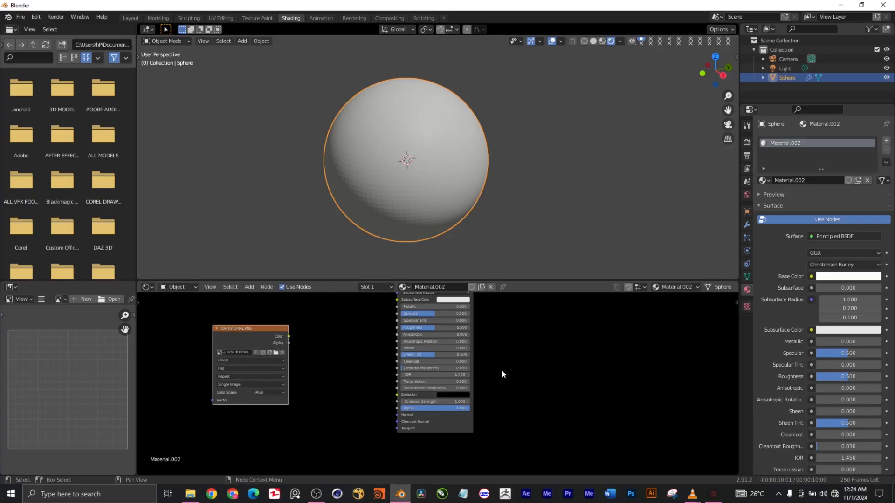
Rearrange the nodes, raising the Principled BSDF and placing the Material Output beside its lower end
{"action": "scroll", "coordinate": [500, 345], "scroll_direction": "up", "scroll_amount": 5, "text": "shift"}
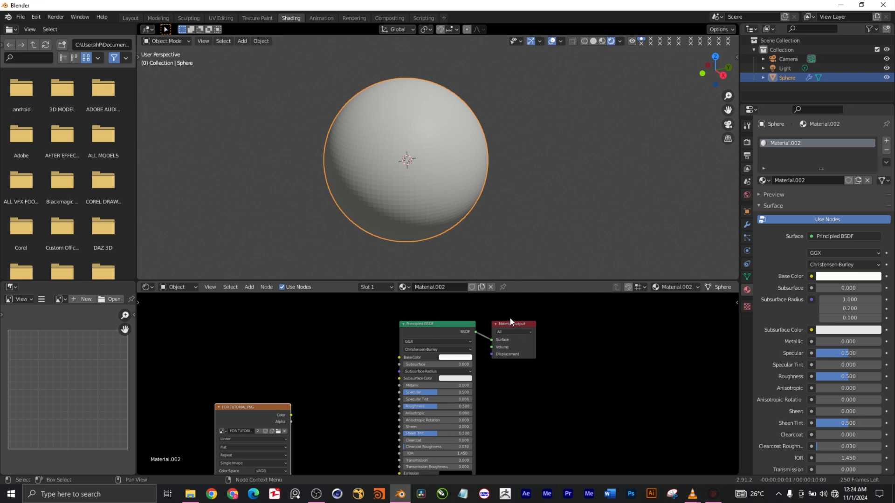
{"action": "left_click_drag", "start_coordinate": [510, 323], "coordinate": [523, 442]}
{"action": "left_click_drag", "start_coordinate": [422, 328], "coordinate": [422, 266]}
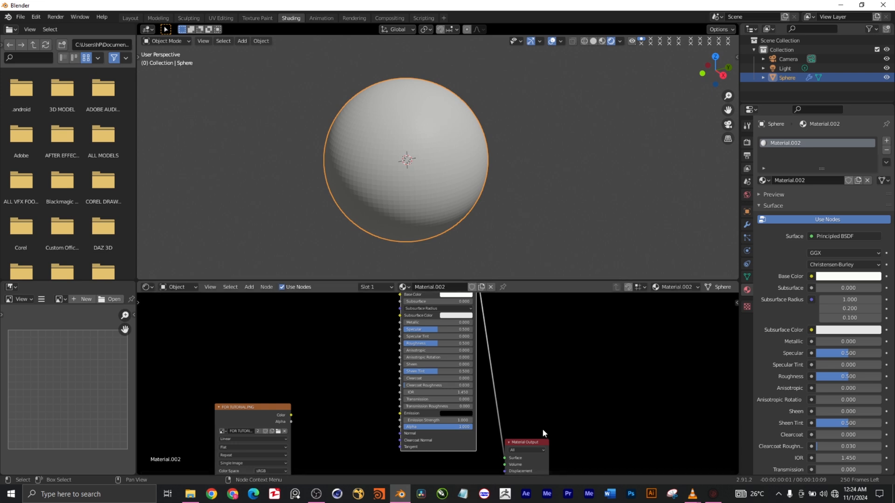
{"action": "left_click_drag", "start_coordinate": [523, 444], "coordinate": [515, 409]}
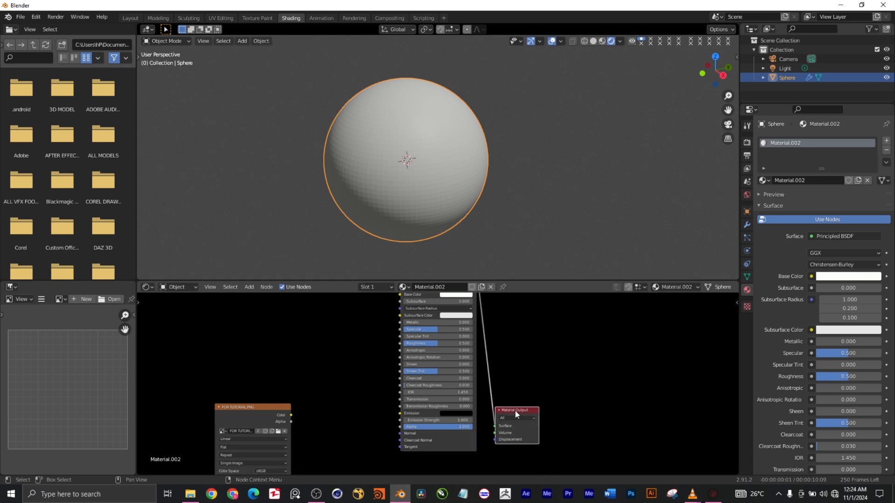
{"action": "middle_click_drag", "start_coordinate": [561, 434], "coordinate": [567, 382]}
{"action": "left_click", "coordinate": [396, 418]}
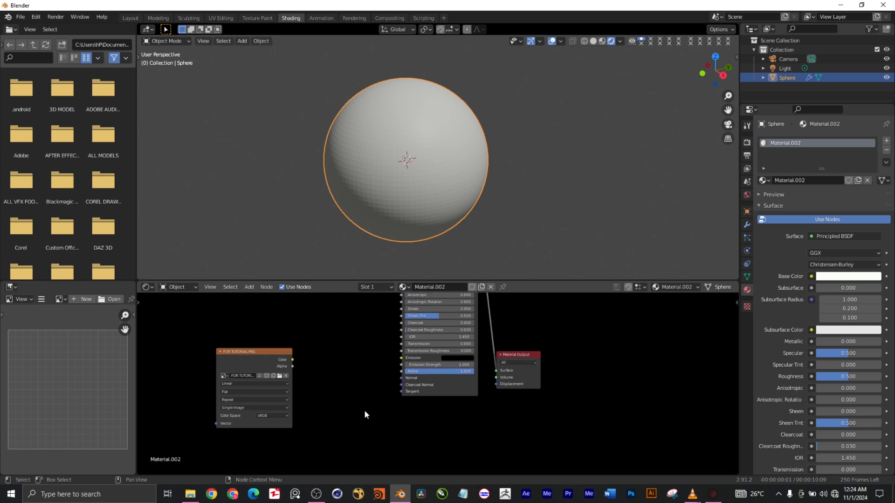
{"action": "key", "text": "shift+a"}
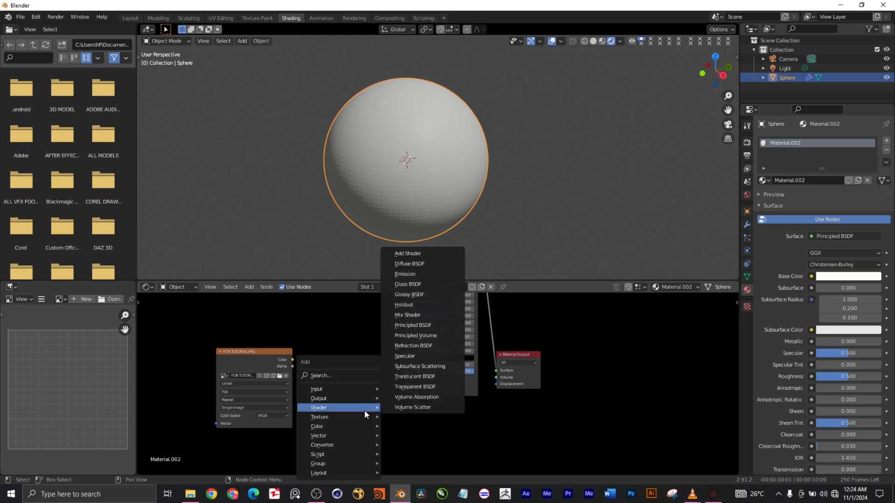
{"action": "key", "text": "n"}
{"action": "key", "text": "o"}
{"action": "key", "text": "r"}
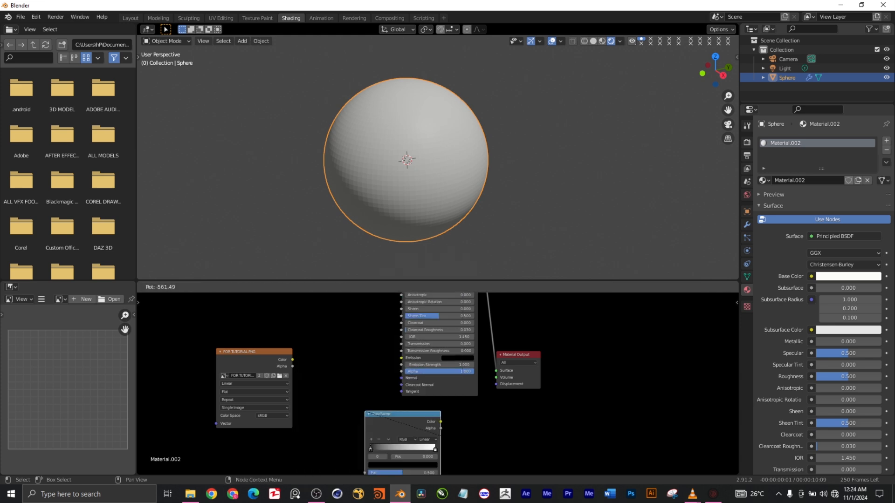
{"action": "left_click", "coordinate": [391, 422]}
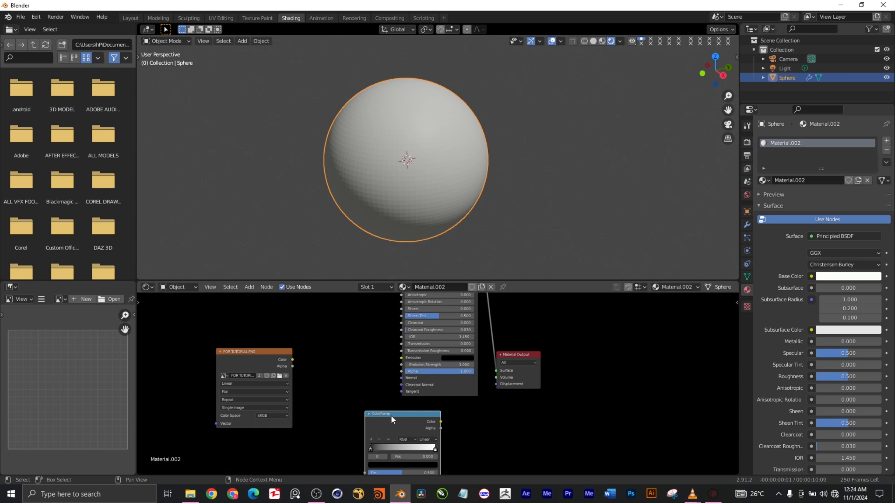
{"action": "key", "text": "x"}
Add a Normal Map node between the FOR TUTORIAL.PNG texture and the Principled BSDF
{"action": "key", "text": "shift+a"}
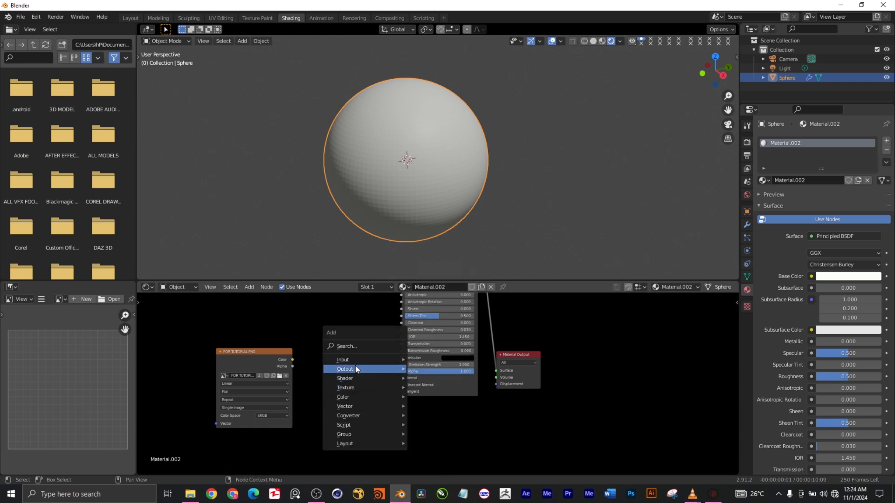
{"action": "left_click", "coordinate": [348, 346]}
{"action": "type", "text": "norm"}
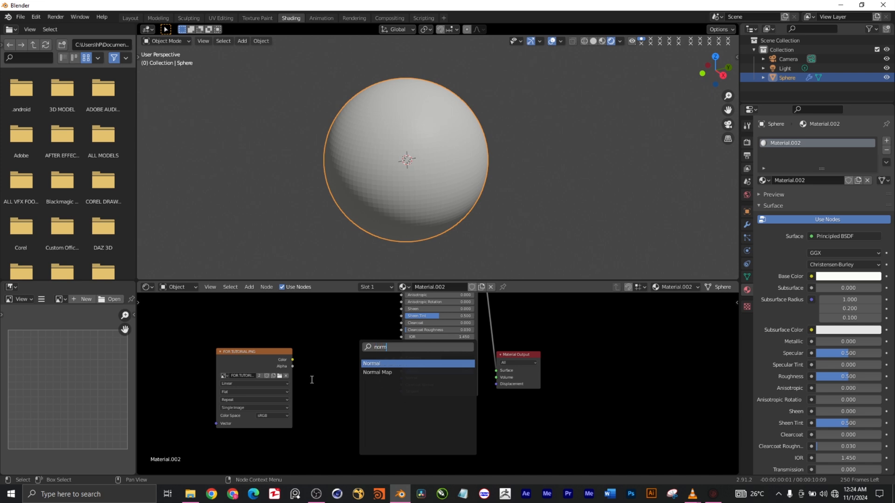
{"action": "left_click", "coordinate": [377, 373]}
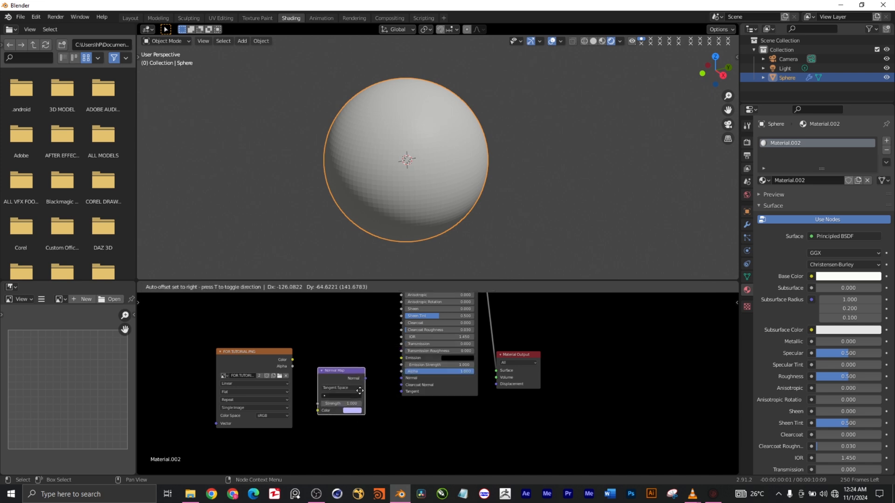
{"action": "left_click", "coordinate": [360, 390]}
{"action": "scroll", "coordinate": [352, 380], "scroll_direction": "up", "scroll_amount": 2}
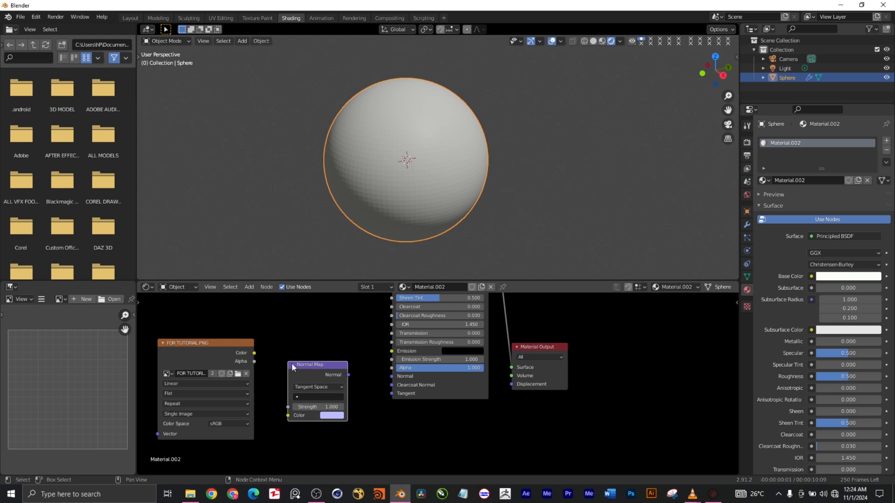
Link the image texture's Color output to the Normal Map's Color input and space the two nodes further apart
{"action": "left_click_drag", "start_coordinate": [254, 353], "coordinate": [288, 416]}
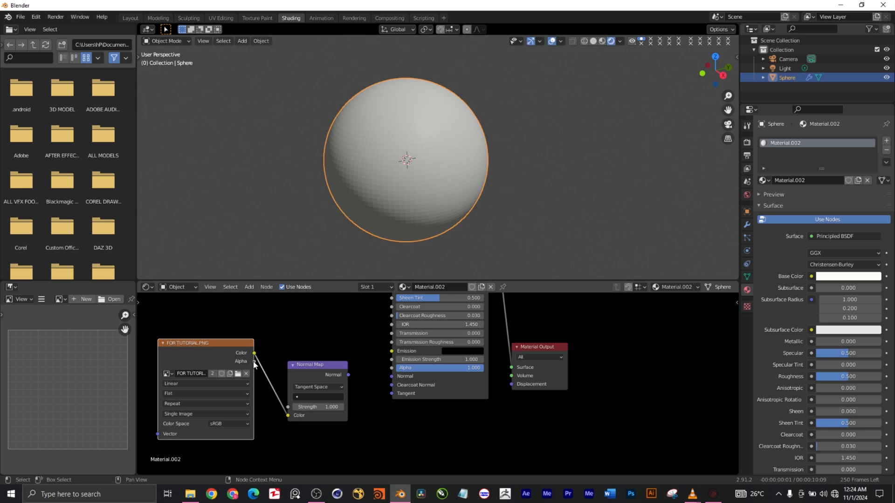
{"action": "mouse_move", "coordinate": [254, 362]}
{"action": "left_mouse_down"}
{"action": "mouse_move", "coordinate": [290, 416]}
{"action": "mouse_move", "coordinate": [256, 386]}
{"action": "mouse_move", "coordinate": [254, 364]}
{"action": "left_mouse_up"}
{"action": "left_click_drag", "start_coordinate": [316, 363], "coordinate": [319, 385]}
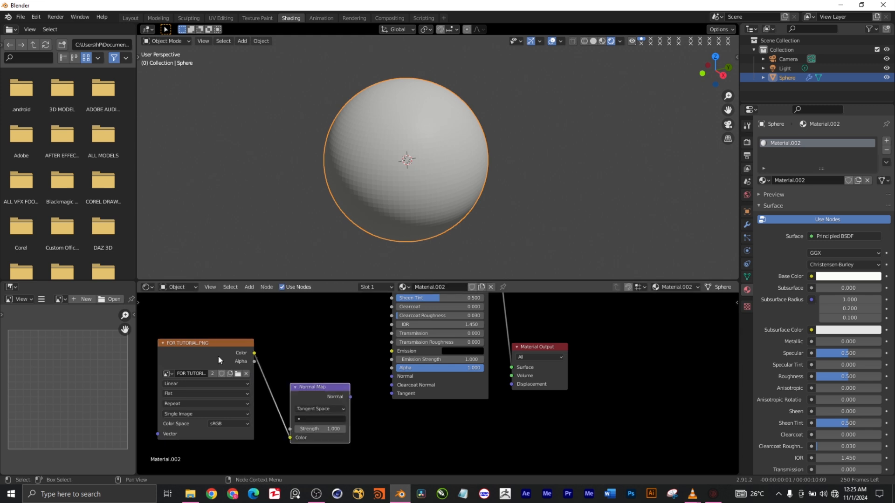
{"action": "left_click_drag", "start_coordinate": [218, 350], "coordinate": [196, 374]}
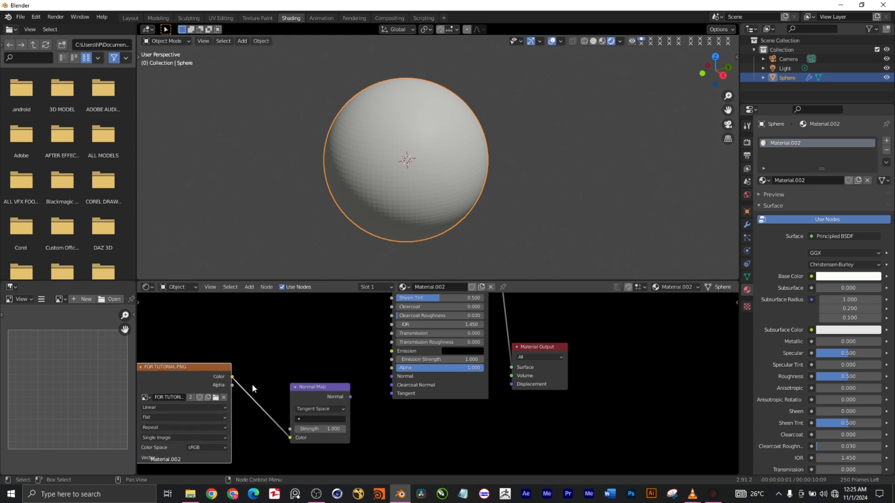
{"action": "left_click_drag", "start_coordinate": [315, 384], "coordinate": [310, 386]}
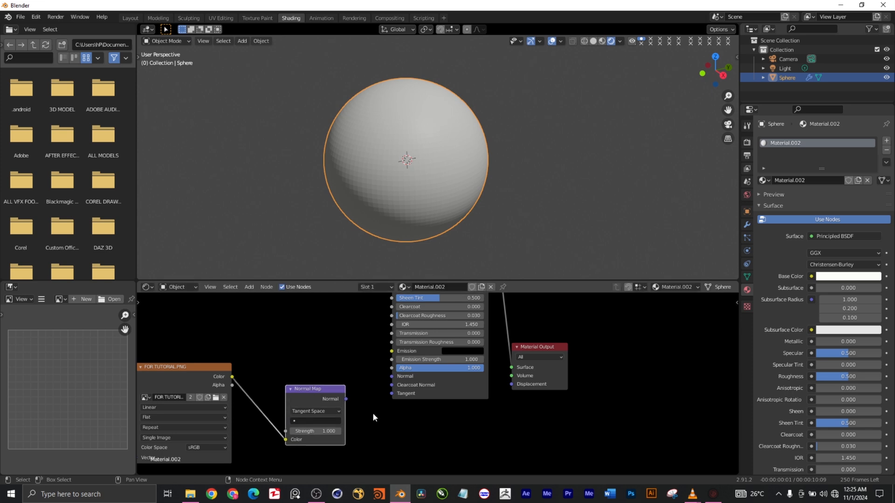
Add a Displacement node between the Normal Map and the Material Output, below the Principled BSDF
{"action": "key", "text": "shift+a"}
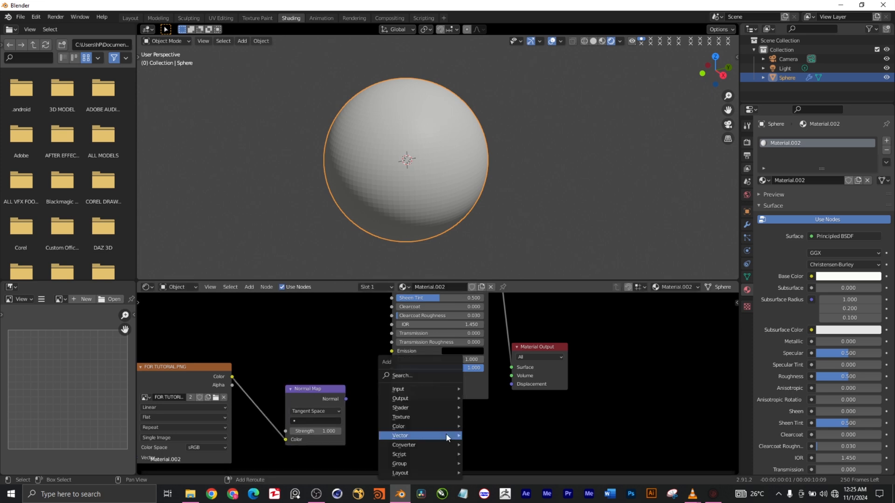
{"action": "mouse_move", "coordinate": [446, 435]}
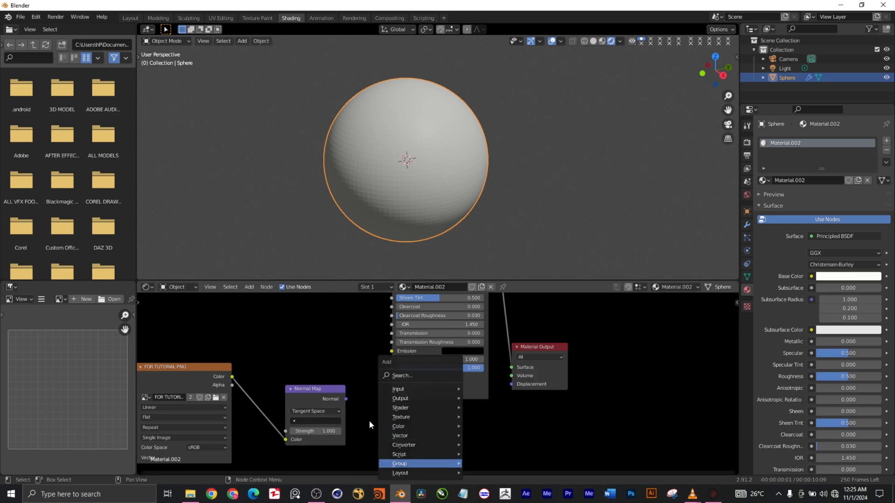
{"action": "left_click", "coordinate": [417, 374]}
{"action": "type", "text": "dis"}
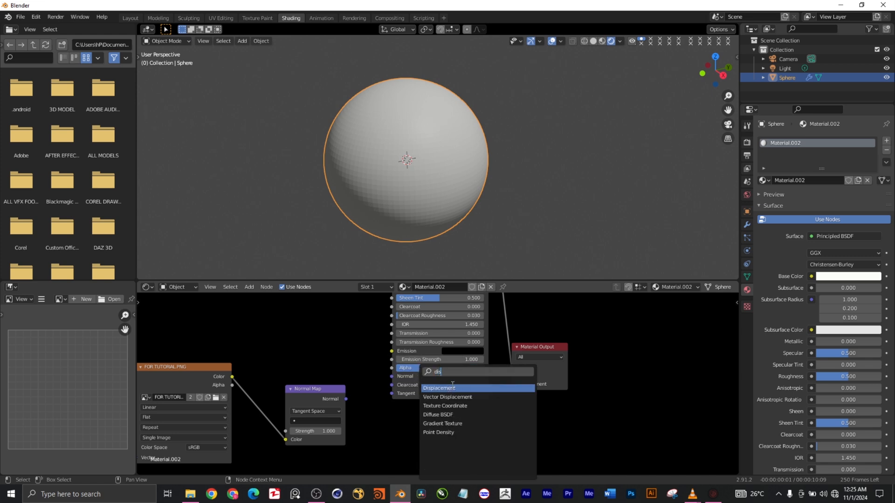
{"action": "left_click", "coordinate": [451, 387]}
{"action": "left_click", "coordinate": [421, 417]}
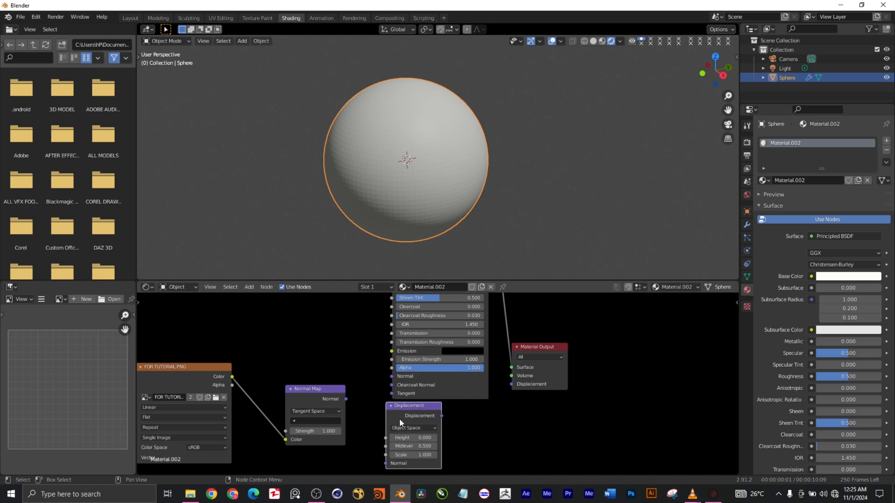
Link the Normal Map's output to the Displacement node's Normal input and its Displacement output to the Material Output's Displacement
{"action": "left_click_drag", "start_coordinate": [346, 399], "coordinate": [385, 464]}
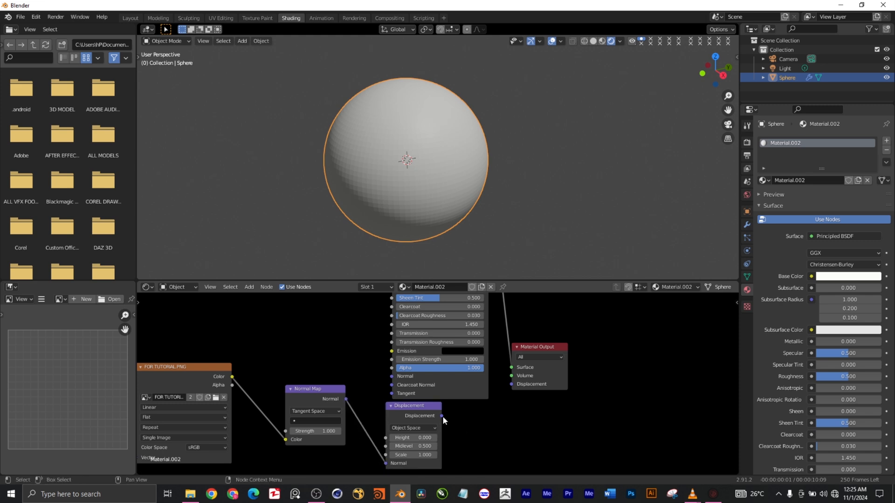
{"action": "mouse_move", "coordinate": [443, 416]}
{"action": "left_mouse_down"}
{"action": "mouse_move", "coordinate": [487, 404]}
{"action": "mouse_move", "coordinate": [512, 385]}
{"action": "left_mouse_up"}
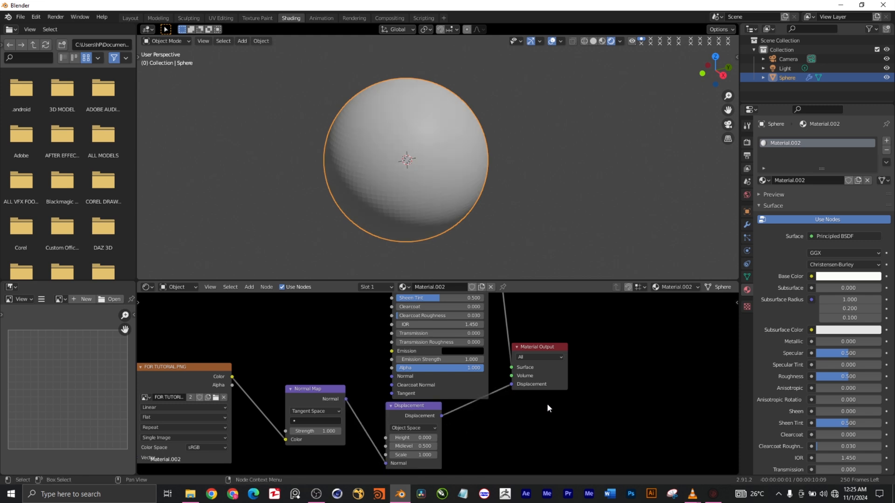
{"action": "scroll", "coordinate": [432, 190], "scroll_direction": "up", "scroll_amount": 3}
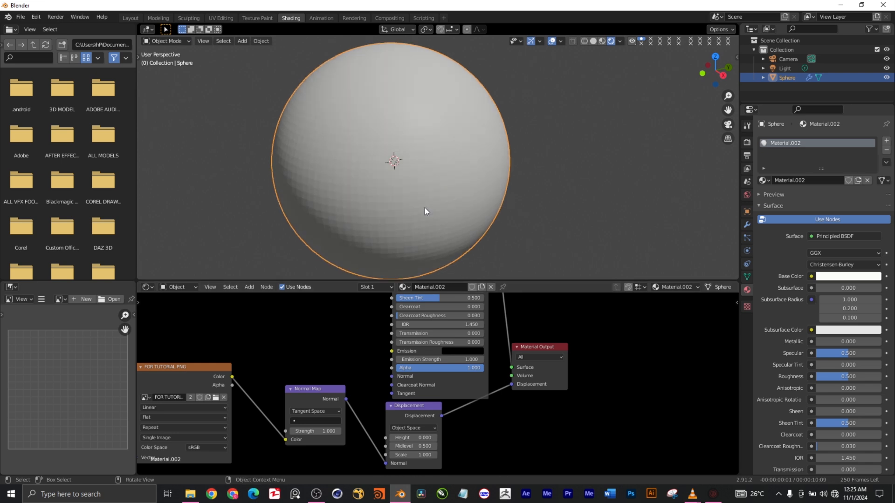
Link the image texture's Alpha output to the Normal Map's Strength input and check the sphere's surface up close
{"action": "left_click_drag", "start_coordinate": [232, 385], "coordinate": [331, 422]}
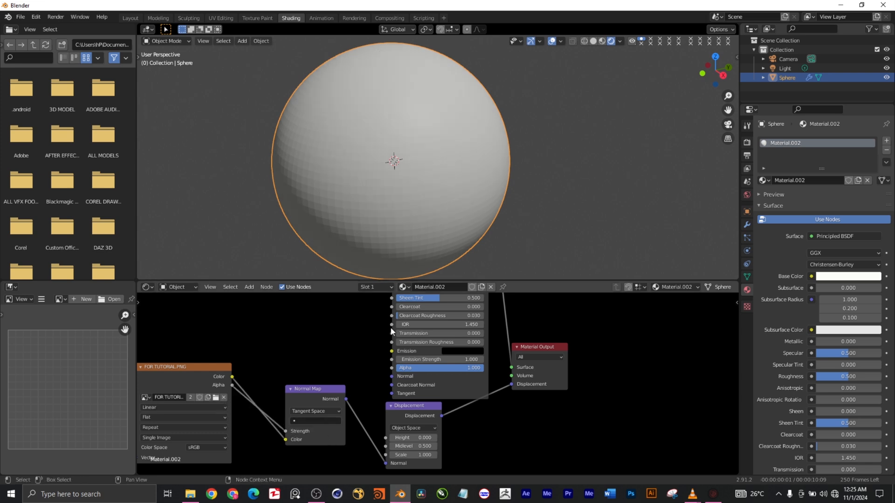
{"action": "scroll", "coordinate": [497, 211], "scroll_direction": "up", "scroll_amount": 3}
{"action": "scroll", "coordinate": [498, 212], "scroll_direction": "down", "scroll_amount": 3}
{"action": "scroll", "coordinate": [498, 211], "scroll_direction": "up", "scroll_amount": 1}
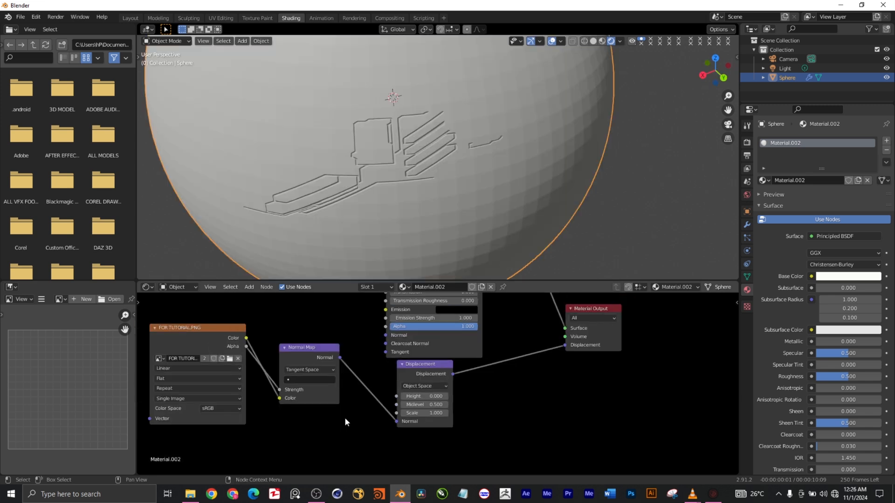
Set the Displacement node's Scale to 94.2 and check the sphere's surface up close
{"action": "scroll", "coordinate": [359, 412], "scroll_direction": "down", "scroll_amount": 1}
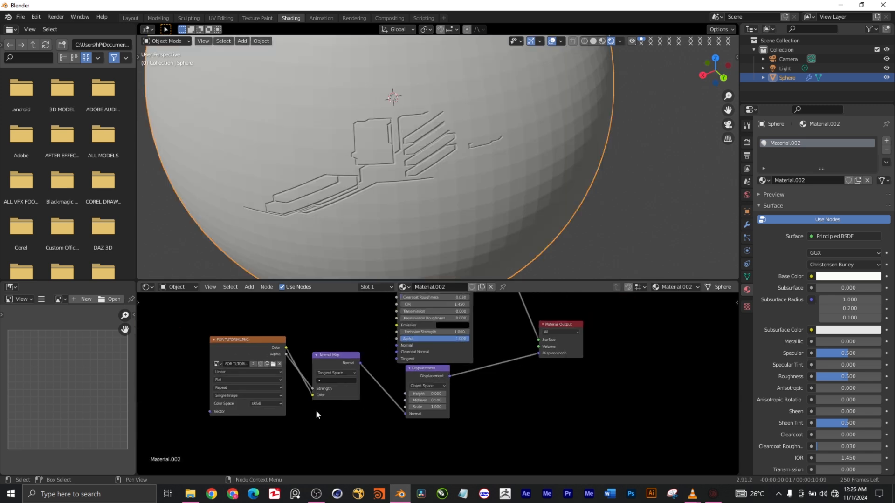
{"action": "scroll", "coordinate": [242, 371], "scroll_direction": "up", "scroll_amount": 1}
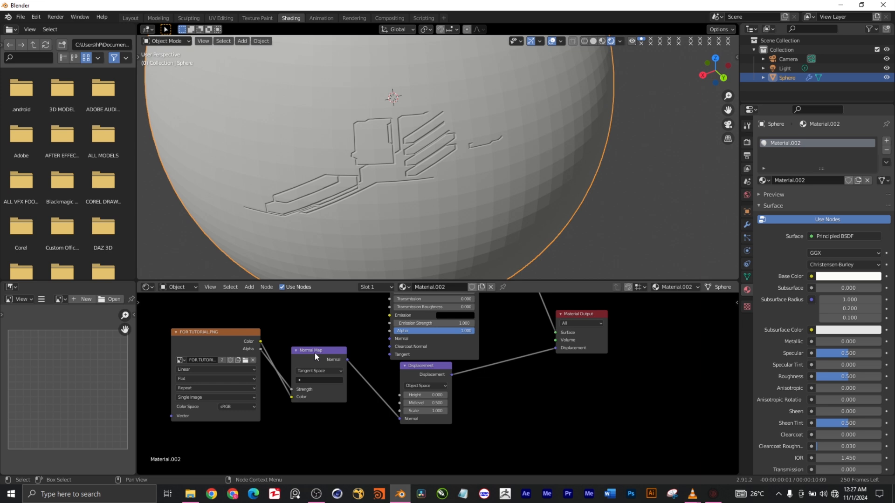
{"action": "left_click_drag", "start_coordinate": [424, 410], "coordinate": [445, 411]}
{"action": "scroll", "coordinate": [406, 131], "scroll_direction": "up", "scroll_amount": 4}
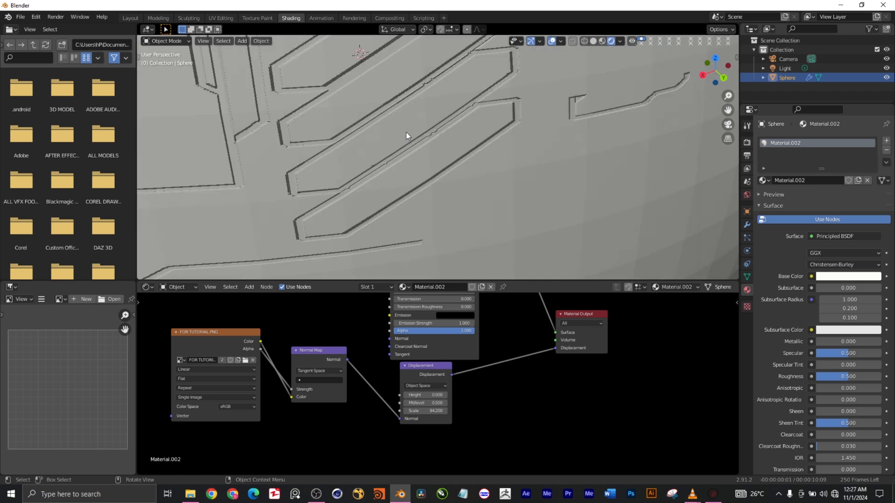
{"action": "scroll", "coordinate": [406, 133], "scroll_direction": "down", "scroll_amount": 4}
{"action": "scroll", "coordinate": [321, 149], "scroll_direction": "up", "scroll_amount": 2}
{"action": "scroll", "coordinate": [321, 149], "scroll_direction": "down", "scroll_amount": 5}
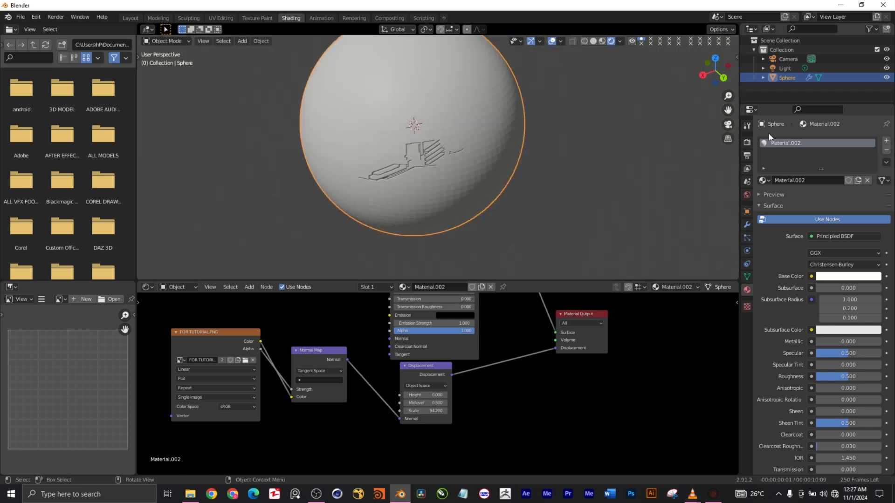
{"action": "left_click_drag", "start_coordinate": [728, 110], "coordinate": [717, 140]}
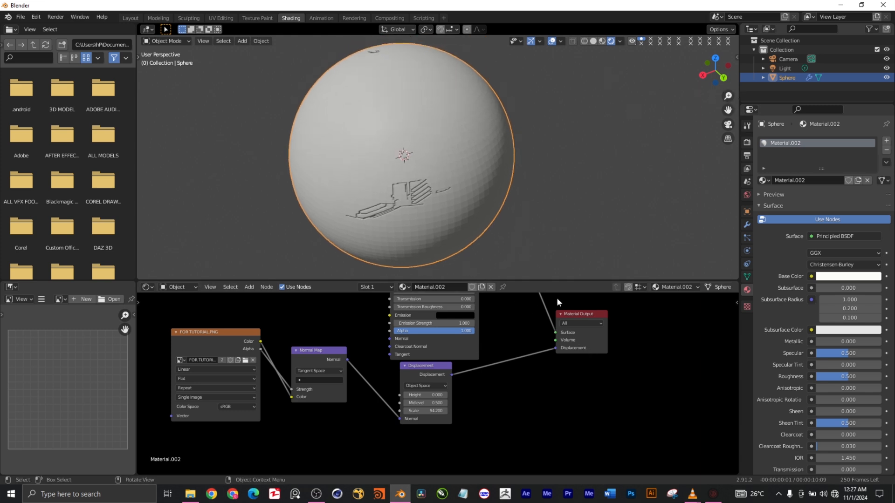
Bring romeo.png from the JS PLACEMENT folder into the material's node tree as a second image texture
{"action": "middle_click_drag", "start_coordinate": [513, 409], "coordinate": [600, 395]}
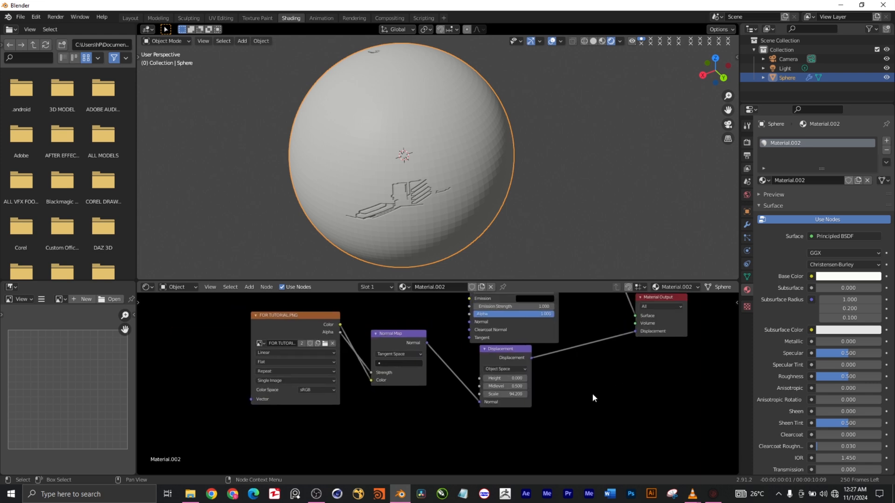
{"action": "left_click", "coordinate": [190, 494]}
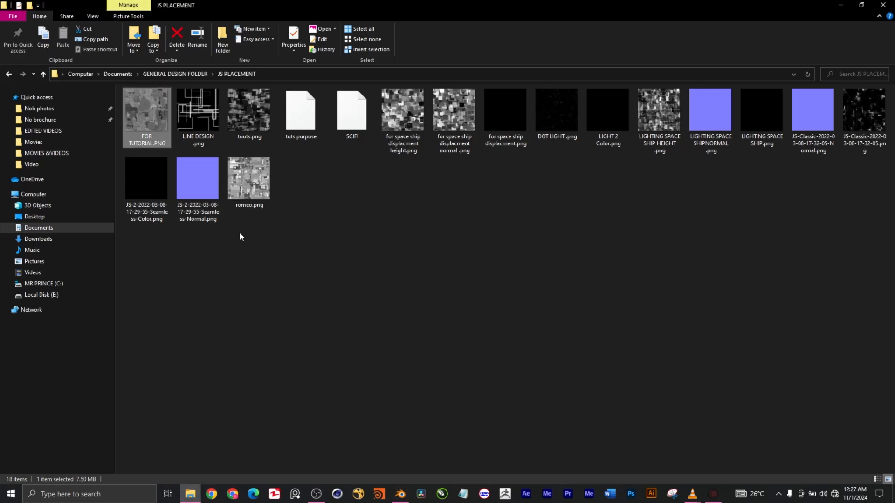
{"action": "left_click", "coordinate": [242, 182]}
{"action": "left_click_drag", "start_coordinate": [571, 456], "coordinate": [260, 397]}
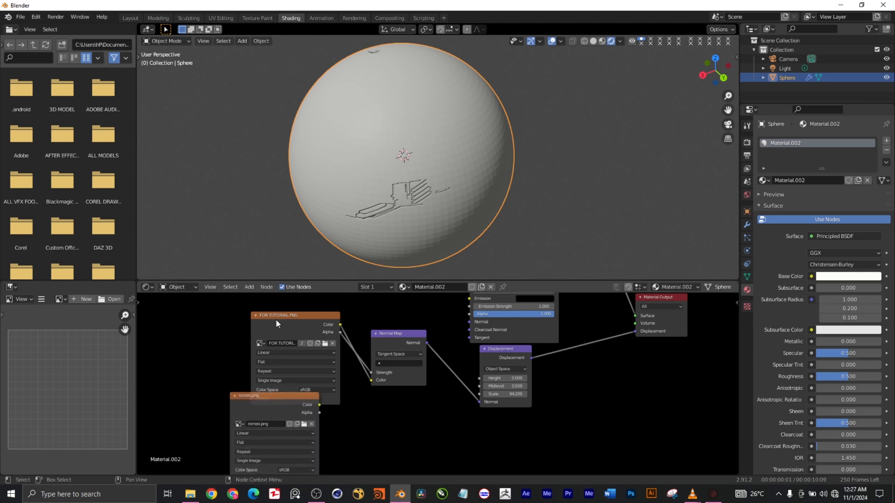
Space out the image texture nodes and link romeo.png's Color and Alpha to the Normal Map's Color and Strength, replacing the FOR TUTORIAL.PNG links
{"action": "left_click_drag", "start_coordinate": [276, 320], "coordinate": [180, 308]}
{"action": "left_click_drag", "start_coordinate": [273, 404], "coordinate": [376, 375]}
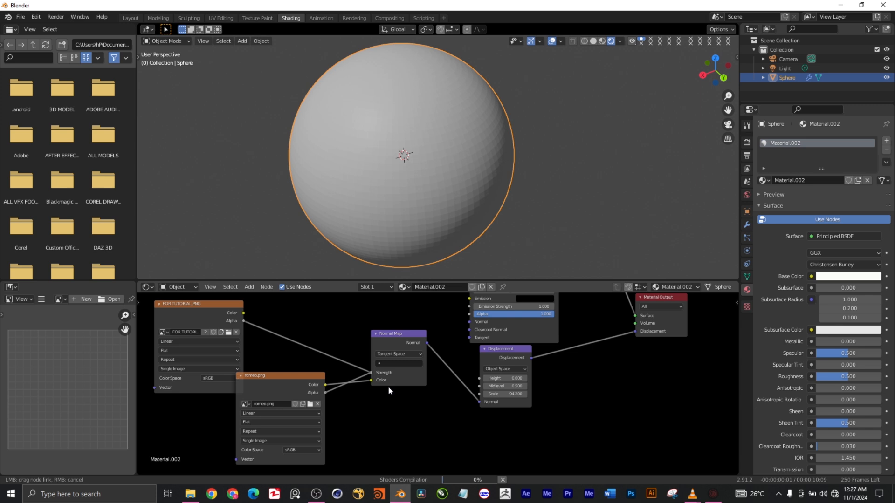
{"action": "left_click_drag", "start_coordinate": [389, 388], "coordinate": [389, 388]}
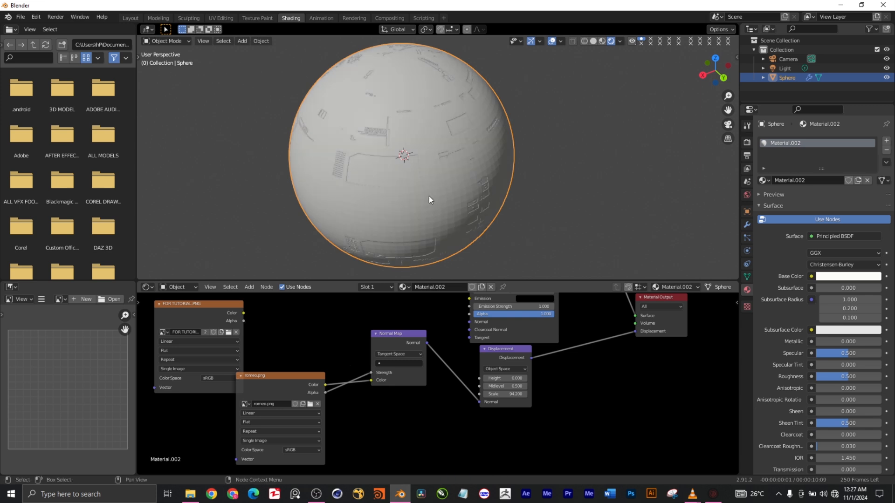
Inspect the sphere with the new texture and set the Displacement node's Scale to 122.3
{"action": "scroll", "coordinate": [431, 196], "scroll_direction": "up", "scroll_amount": 3}
{"action": "scroll", "coordinate": [434, 214], "scroll_direction": "down", "scroll_amount": 2}
{"action": "scroll", "coordinate": [446, 212], "scroll_direction": "up", "scroll_amount": 2}
{"action": "scroll", "coordinate": [450, 213], "scroll_direction": "down", "scroll_amount": 2}
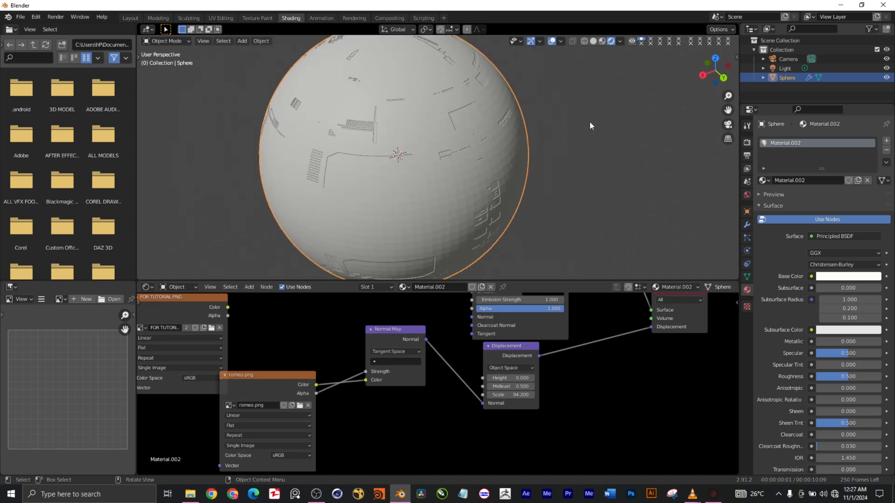
{"action": "left_click_drag", "start_coordinate": [715, 70], "coordinate": [487, 75]}
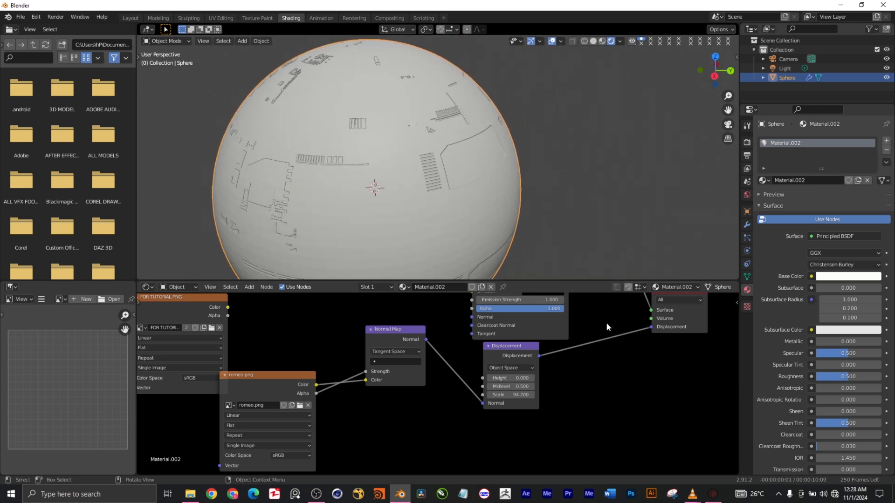
{"action": "left_click_drag", "start_coordinate": [501, 395], "coordinate": [520, 395]}
{"action": "scroll", "coordinate": [401, 161], "scroll_direction": "up", "scroll_amount": 5}
{"action": "scroll", "coordinate": [411, 166], "scroll_direction": "down", "scroll_amount": 2}
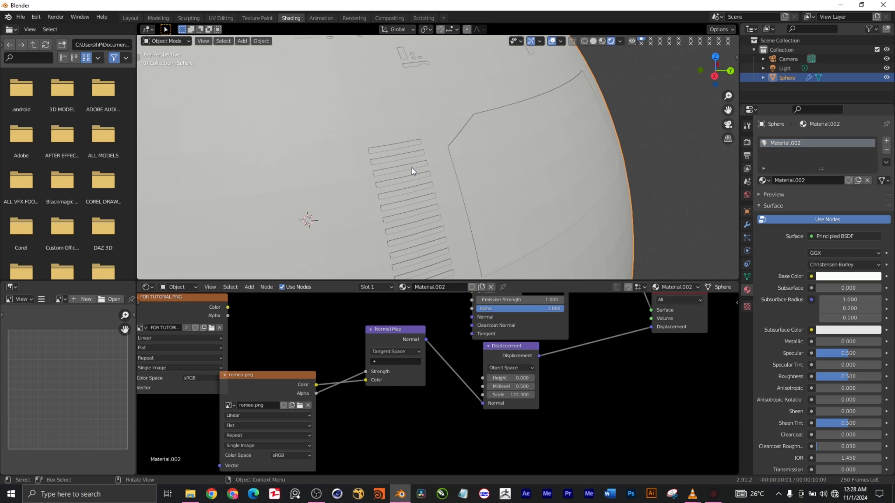
{"action": "scroll", "coordinate": [509, 152], "scroll_direction": "down", "scroll_amount": 6}
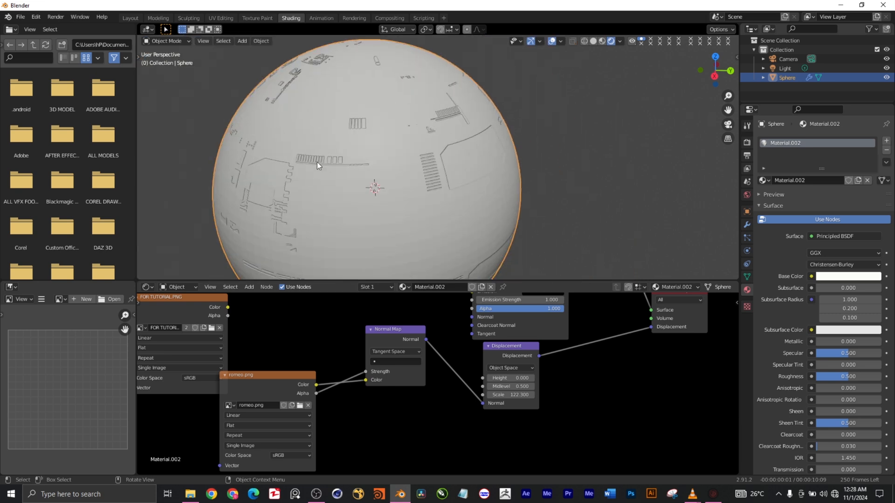
Set the Displacement node's Scale to 252.8 and its Height to 93.6
{"action": "scroll", "coordinate": [318, 161], "scroll_direction": "up", "scroll_amount": 2}
{"action": "left_click_drag", "start_coordinate": [726, 115], "coordinate": [781, 99]}
{"action": "left_click_drag", "start_coordinate": [714, 75], "coordinate": [757, 132]}
{"action": "left_click_drag", "start_coordinate": [501, 397], "coordinate": [522, 397]}
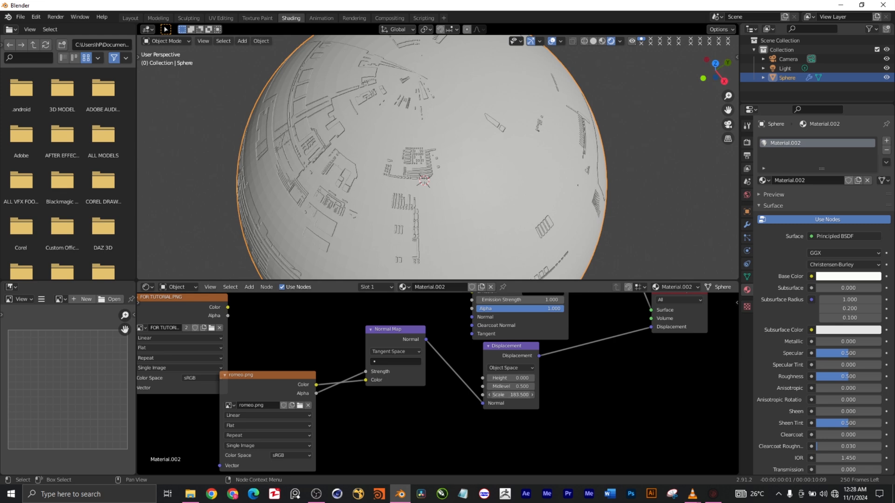
{"action": "left_click_drag", "start_coordinate": [500, 395], "coordinate": [522, 378]}
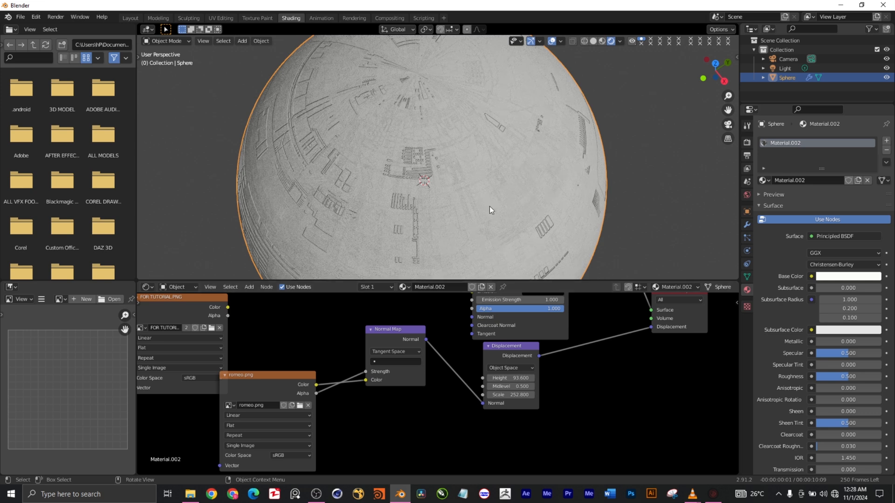
Set the Displacement node's Scale to 232.5 and inspect the sphere's surface up close and from other sides
{"action": "left_click_drag", "start_coordinate": [716, 70], "coordinate": [701, 101]}
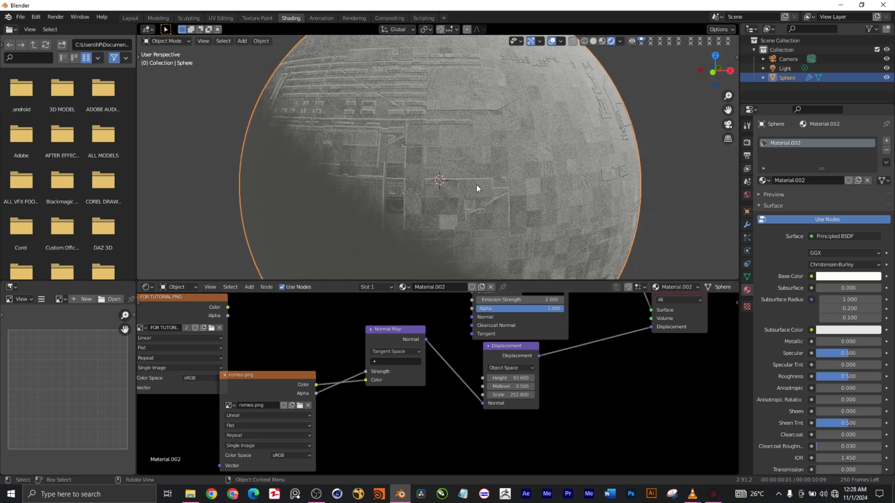
{"action": "scroll", "coordinate": [471, 177], "scroll_direction": "up", "scroll_amount": 6}
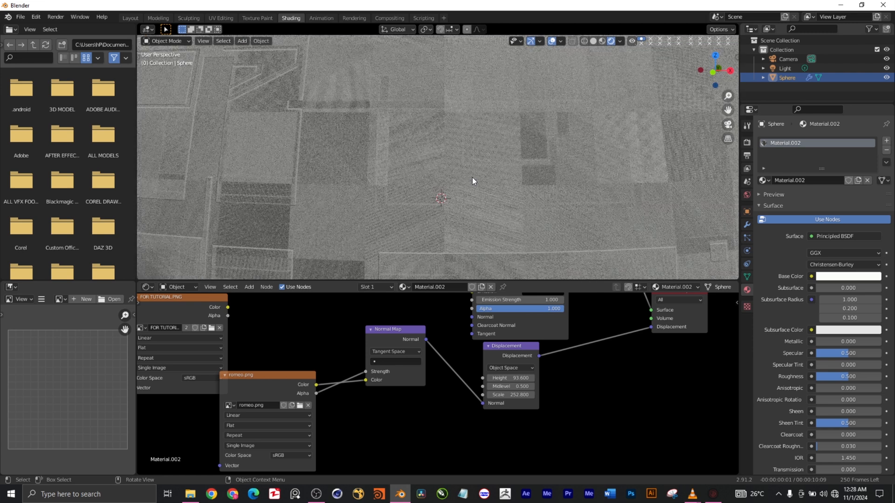
{"action": "scroll", "coordinate": [535, 159], "scroll_direction": "down", "scroll_amount": 5}
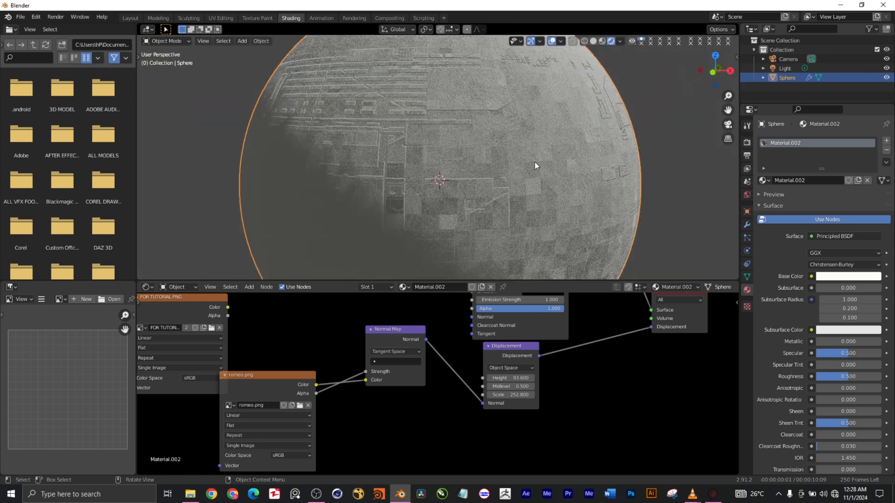
{"action": "scroll", "coordinate": [535, 162], "scroll_direction": "up", "scroll_amount": 2}
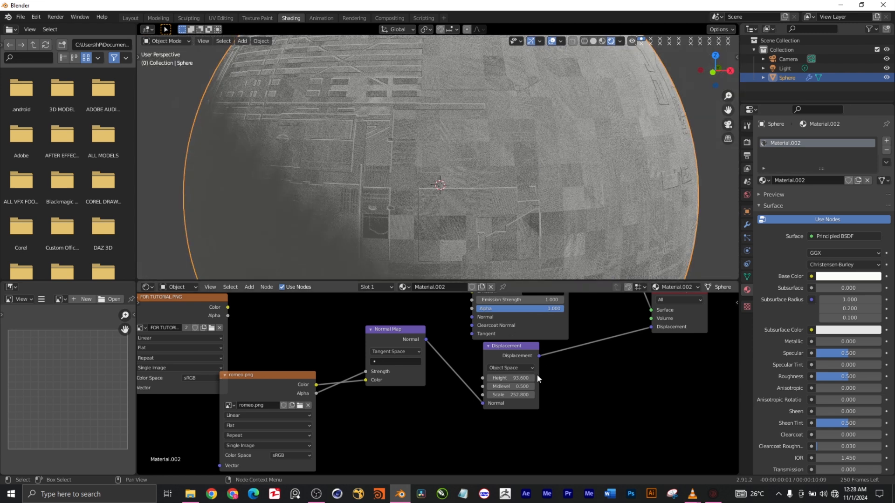
{"action": "left_click_drag", "start_coordinate": [515, 398], "coordinate": [420, 398]}
{"action": "mouse_move", "coordinate": [713, 70]}
{"action": "left_mouse_down"}
{"action": "mouse_move", "coordinate": [722, 79]}
{"action": "mouse_move", "coordinate": [719, 131]}
{"action": "mouse_move", "coordinate": [736, 73]}
{"action": "mouse_move", "coordinate": [717, 79]}
{"action": "left_mouse_up"}
{"action": "scroll", "coordinate": [365, 179], "scroll_direction": "up", "scroll_amount": 6}
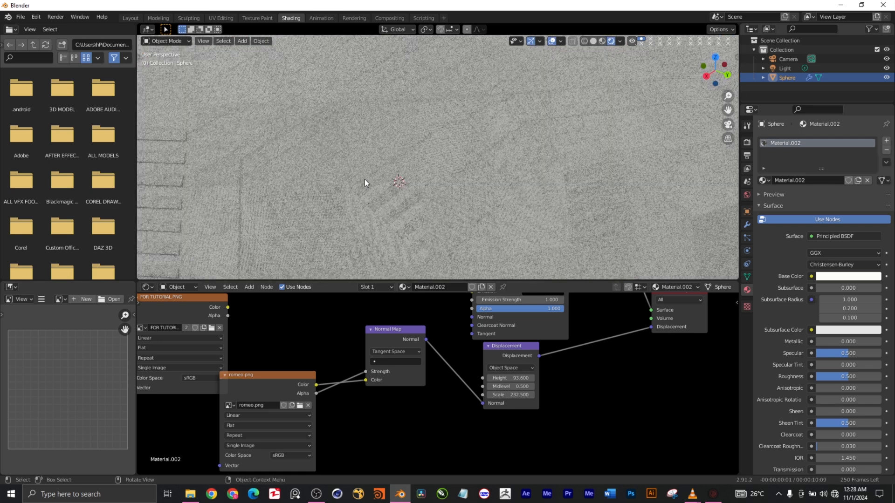
{"action": "scroll", "coordinate": [365, 179], "scroll_direction": "up", "scroll_amount": 2}
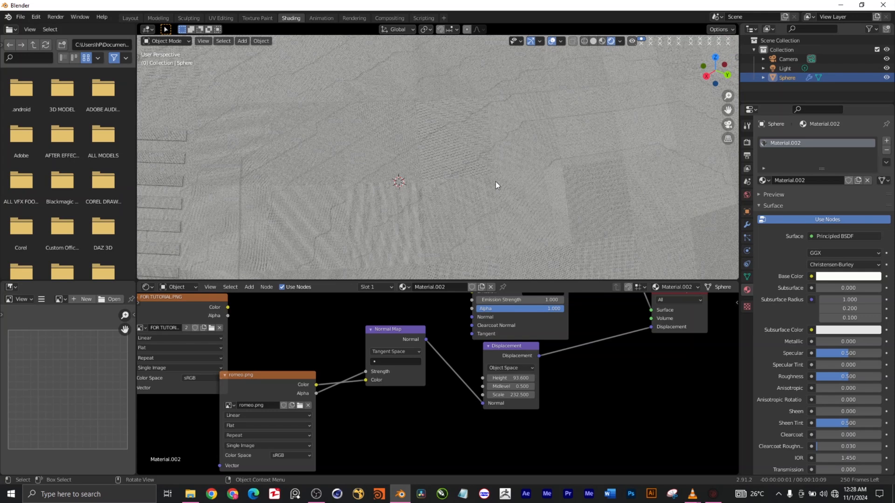
{"action": "scroll", "coordinate": [495, 185], "scroll_direction": "down", "scroll_amount": 8}
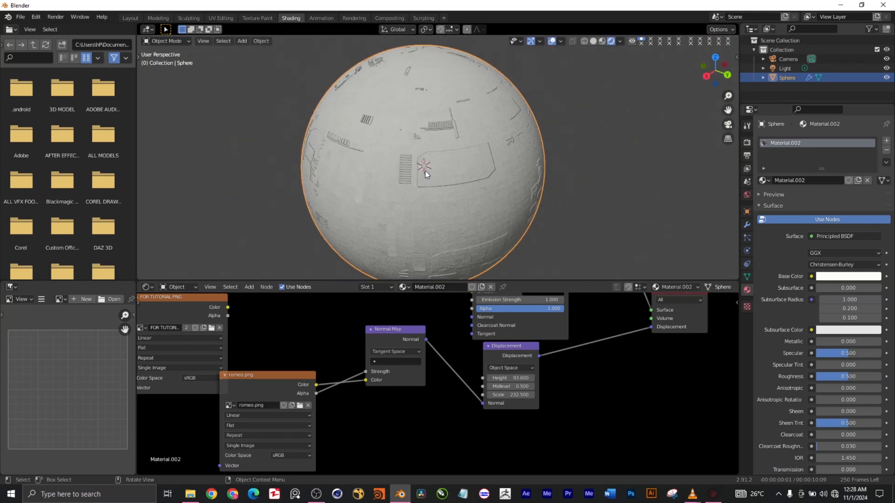
{"action": "scroll", "coordinate": [472, 169], "scroll_direction": "up", "scroll_amount": 2}
{"action": "left_click_drag", "start_coordinate": [726, 75], "coordinate": [567, 27]}
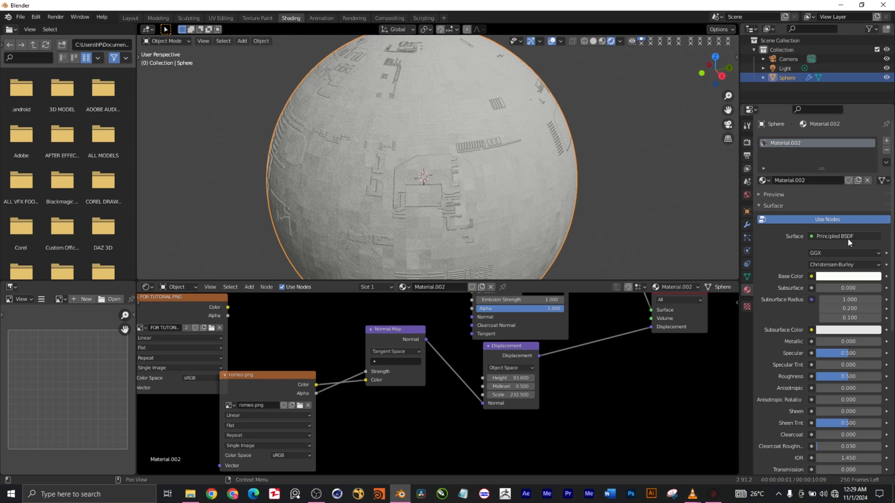
Set the Principled BSDF's Metallic value to 1.0
{"action": "middle_click_drag", "start_coordinate": [594, 360], "coordinate": [580, 433]}
{"action": "middle_click_drag", "start_coordinate": [589, 326], "coordinate": [591, 452]}
{"action": "left_click_drag", "start_coordinate": [471, 329], "coordinate": [555, 329]}
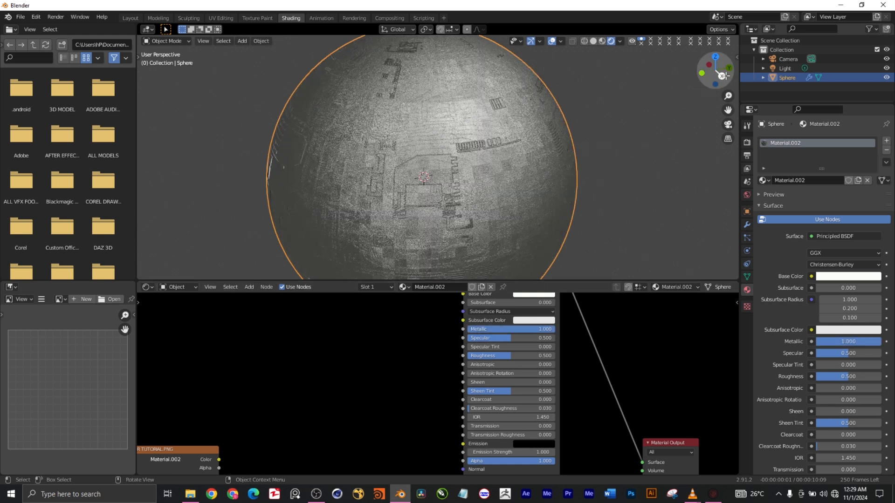
Examine the metallic sphere's panel detail up close and from several sides
{"action": "mouse_move", "coordinate": [715, 69]}
{"action": "left_mouse_down"}
{"action": "mouse_move", "coordinate": [727, 72]}
{"action": "mouse_move", "coordinate": [705, 64]}
{"action": "left_mouse_up"}
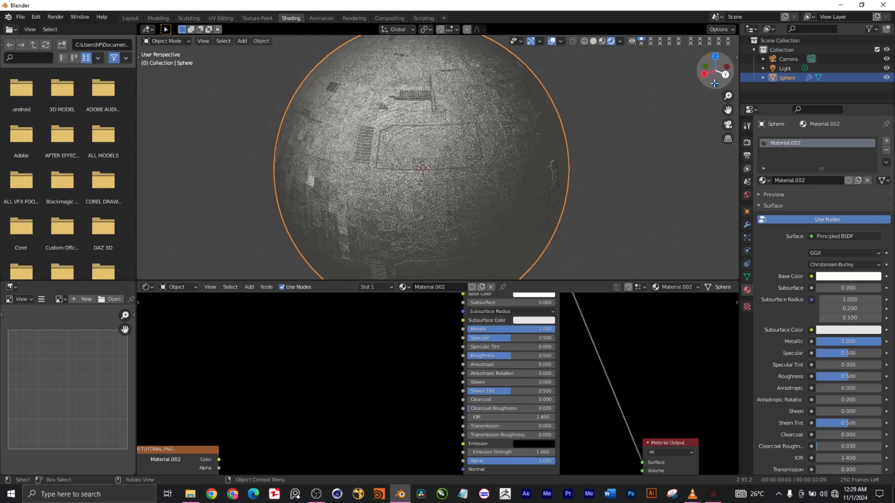
{"action": "scroll", "coordinate": [374, 163], "scroll_direction": "up", "scroll_amount": 1}
{"action": "scroll", "coordinate": [374, 164], "scroll_direction": "up", "scroll_amount": 1}
{"action": "scroll", "coordinate": [417, 162], "scroll_direction": "up", "scroll_amount": 1}
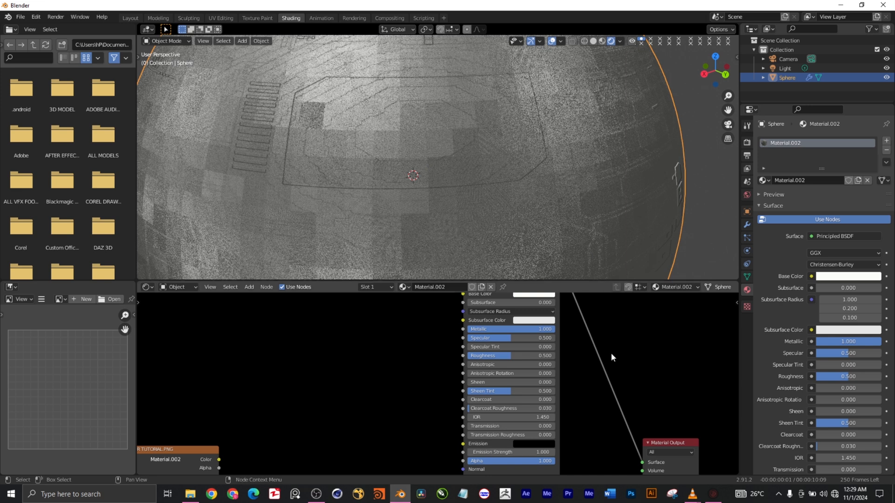
{"action": "scroll", "coordinate": [567, 360], "scroll_direction": "down", "scroll_amount": 2}
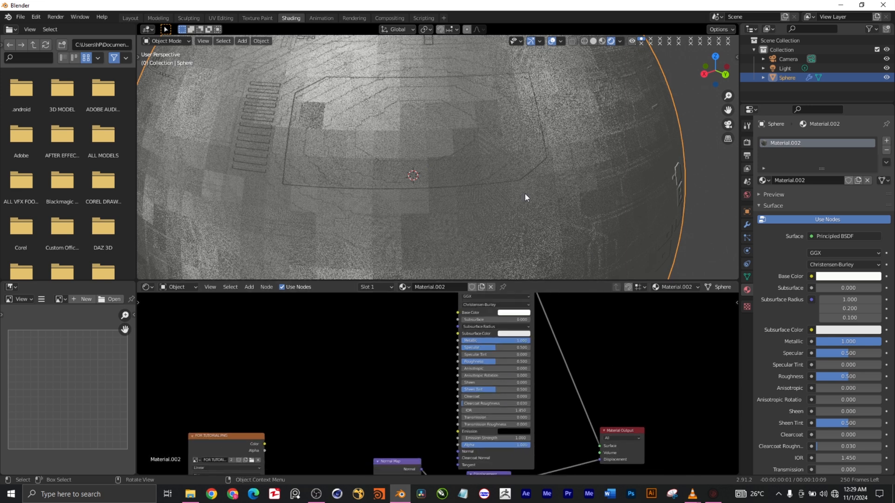
{"action": "scroll", "coordinate": [526, 181], "scroll_direction": "down", "scroll_amount": 3}
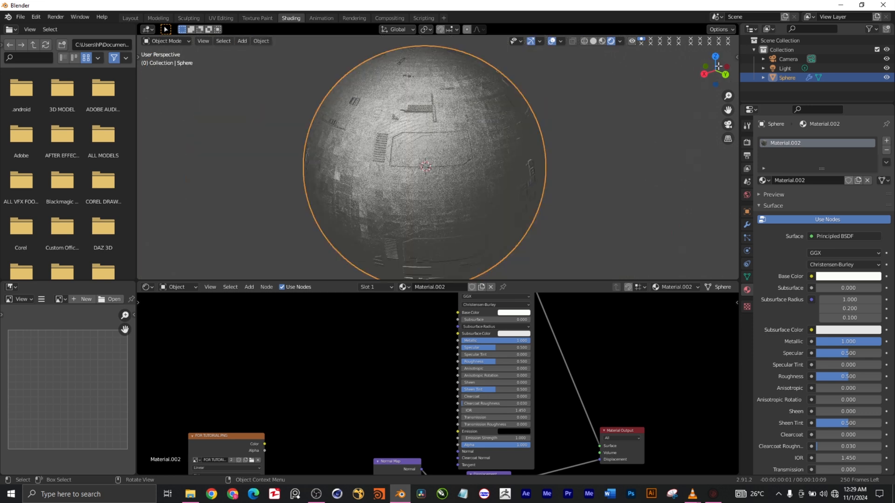
{"action": "left_click_drag", "start_coordinate": [703, 75], "coordinate": [805, 58]}
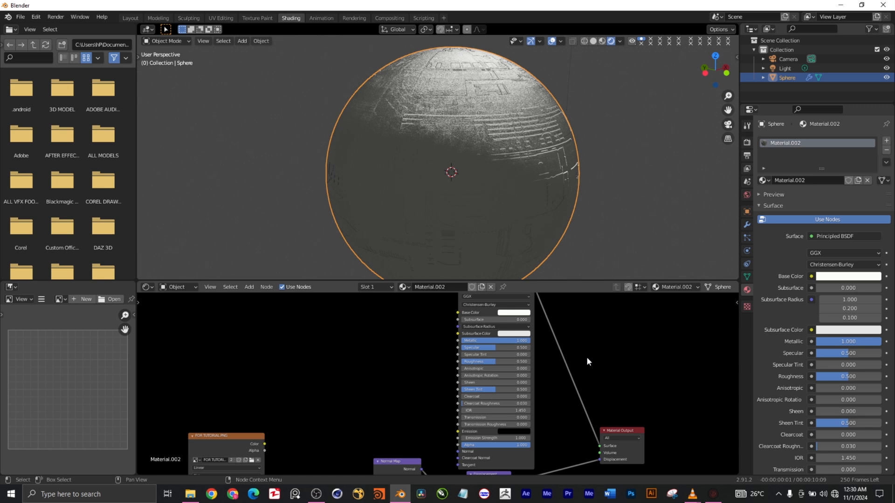
{"action": "scroll", "coordinate": [505, 126], "scroll_direction": "up", "scroll_amount": 5}
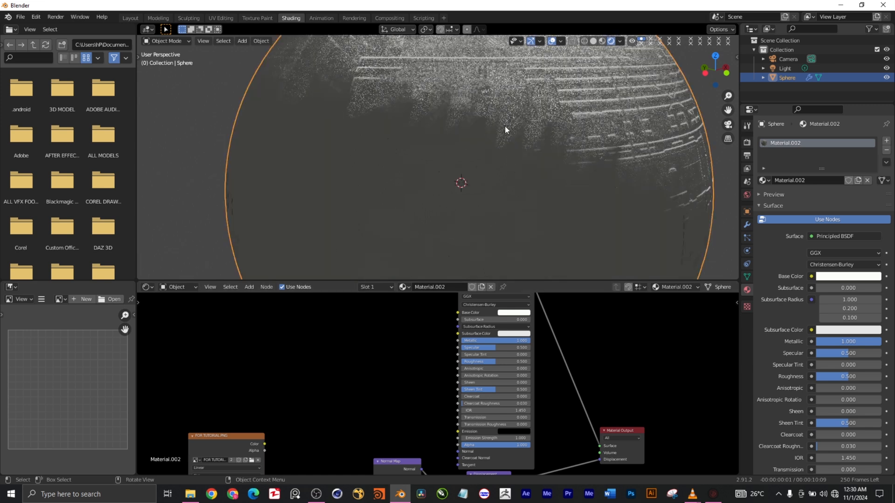
{"action": "scroll", "coordinate": [518, 144], "scroll_direction": "down", "scroll_amount": 5}
{"action": "scroll", "coordinate": [522, 147], "scroll_direction": "down", "scroll_amount": 3}
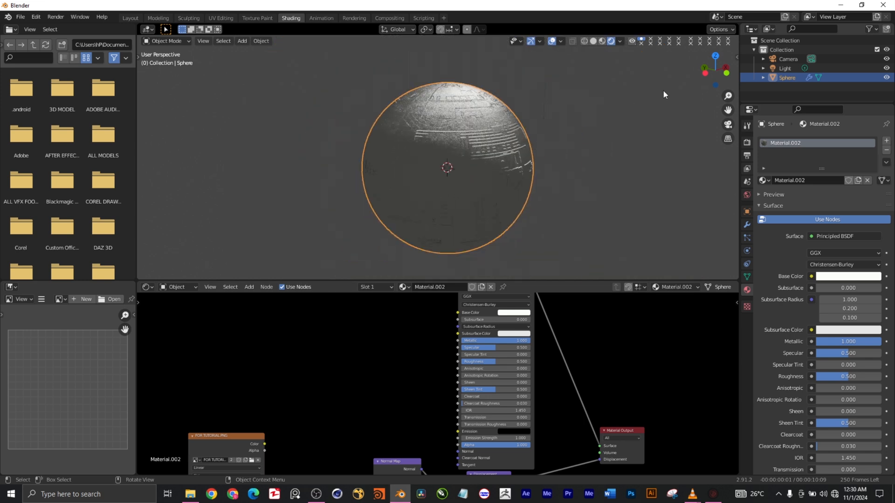
{"action": "left_click_drag", "start_coordinate": [715, 74], "coordinate": [671, 90]}
{"action": "scroll", "coordinate": [456, 141], "scroll_direction": "up", "scroll_amount": 1}
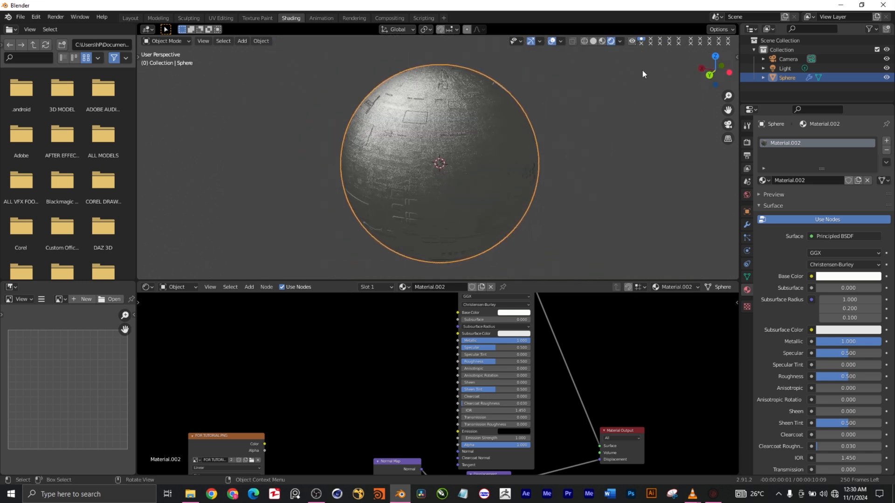
Turn off Scene World in the viewport shading options and view the sphere from the back and below
{"action": "left_click", "coordinate": [618, 41]}
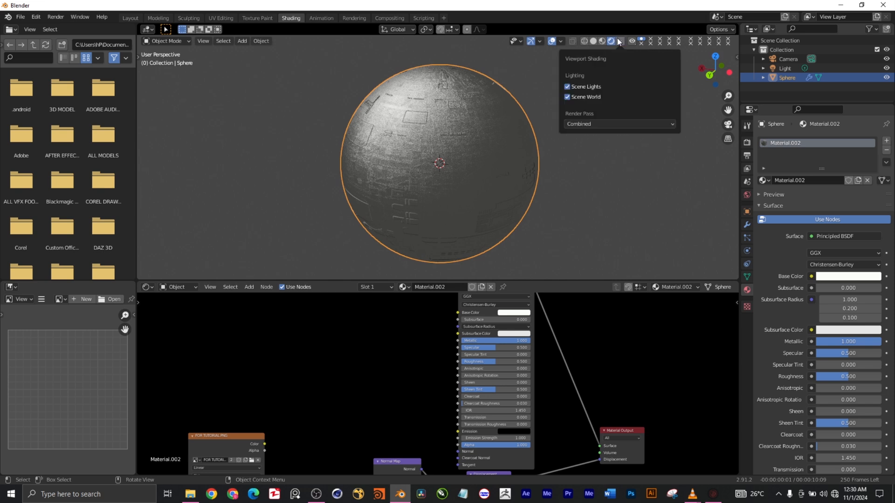
{"action": "left_click", "coordinate": [568, 97]}
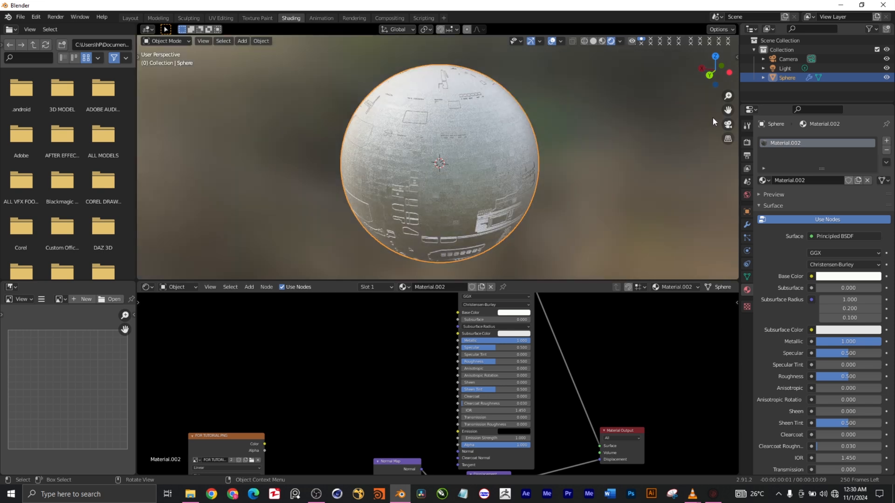
{"action": "left_click", "coordinate": [709, 74]}
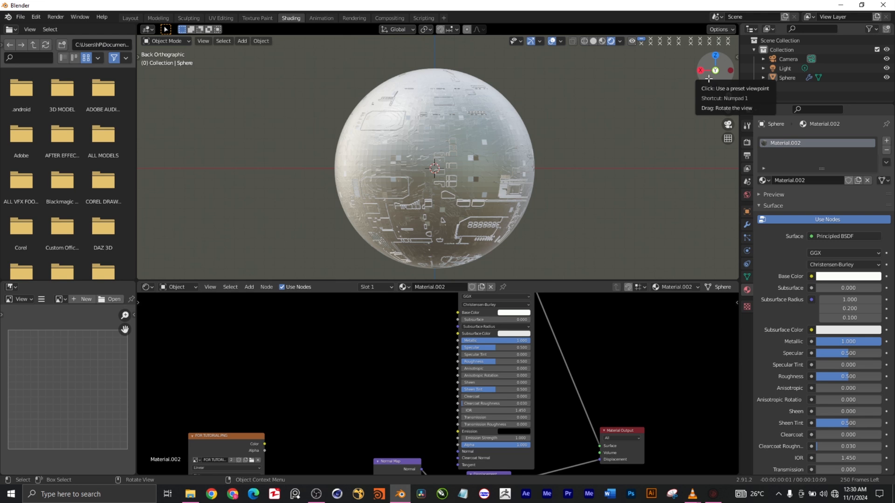
{"action": "left_click_drag", "start_coordinate": [712, 74], "coordinate": [701, 175]}
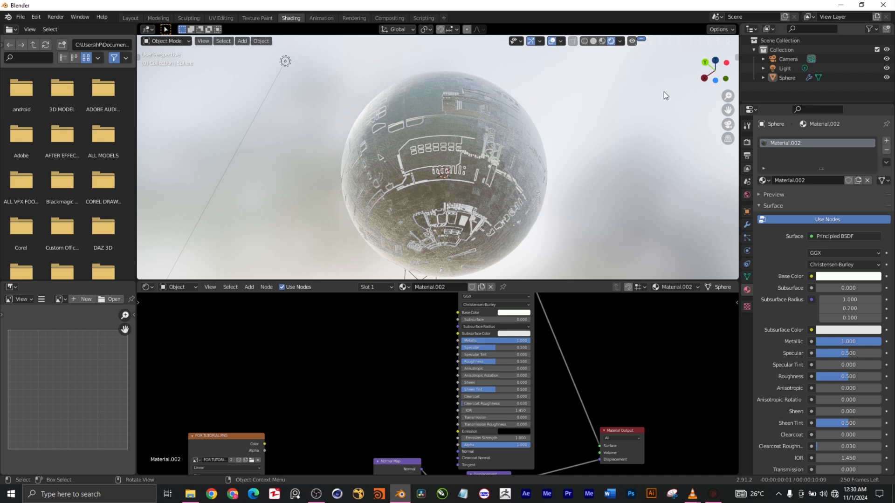